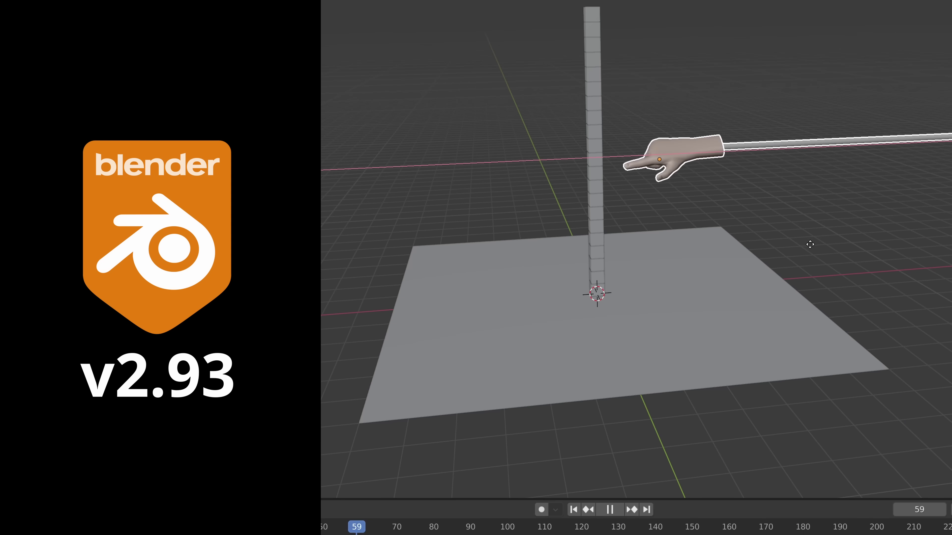
- Run the demo clips of the hand and sphere knocking over the cube columns
left_click_drag(809, 244, 852, 241)
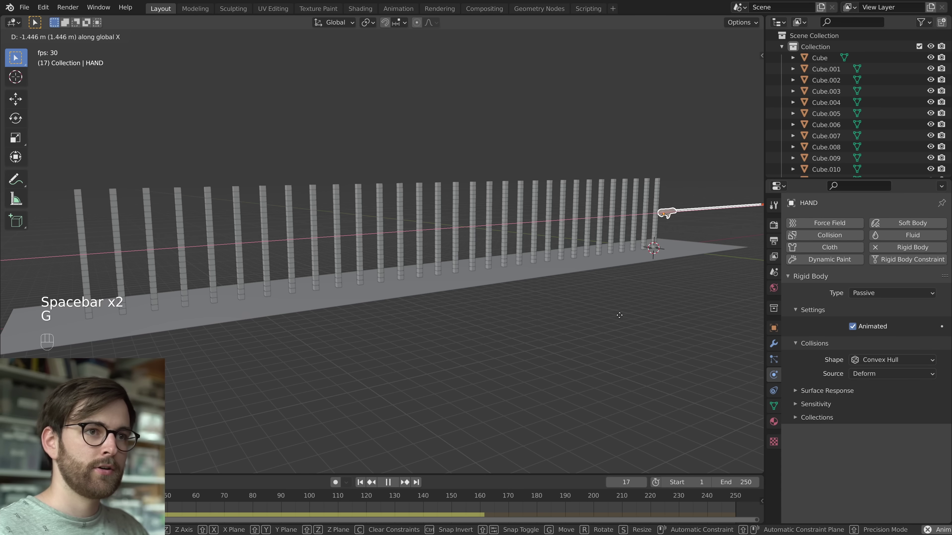
left_click_drag(663, 335, 379, 335)
key("space")
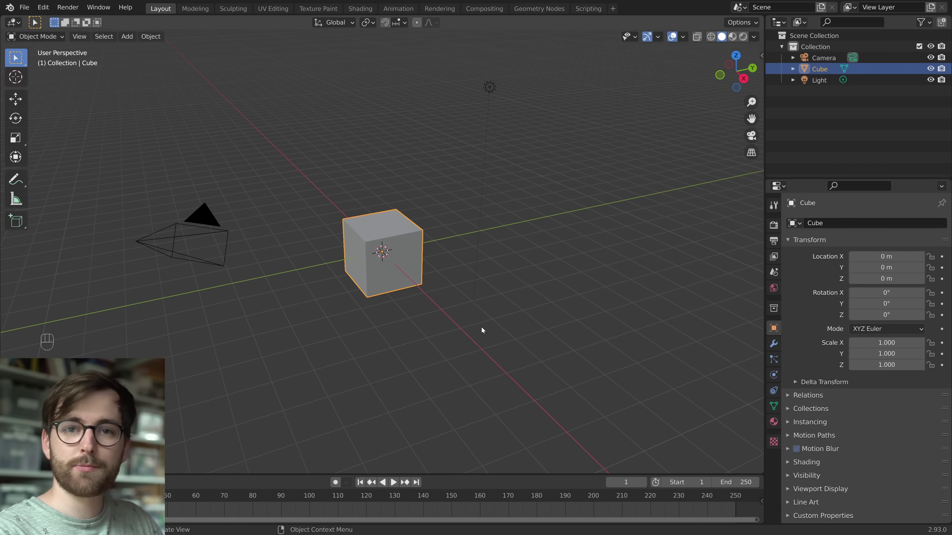
- Make the cube an Active rigid body, test its fall, and rewind to frame 1
left_click(773, 376)
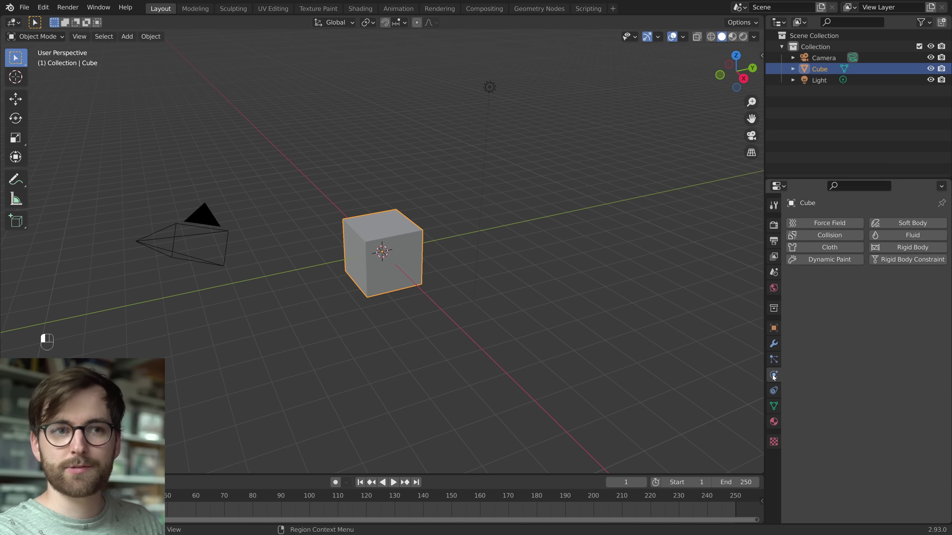
left_click(886, 250)
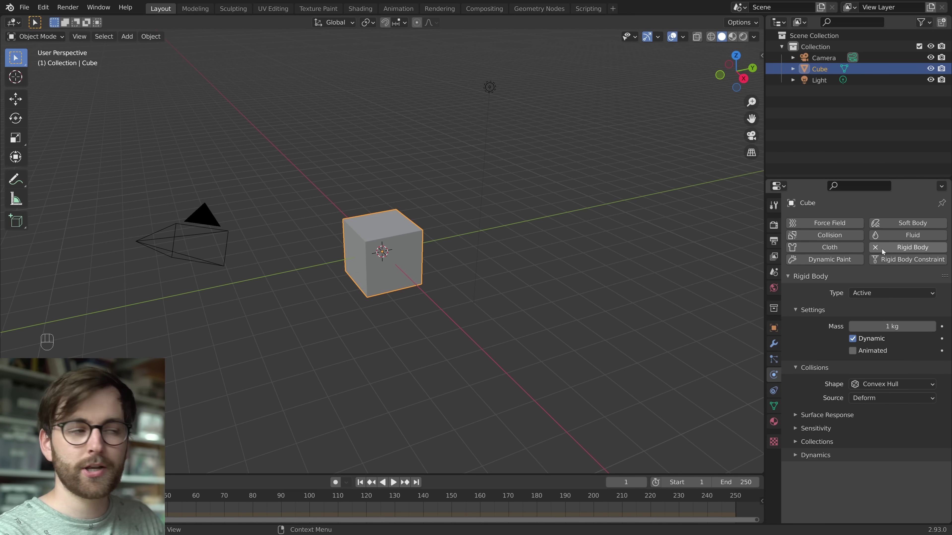
key("space")
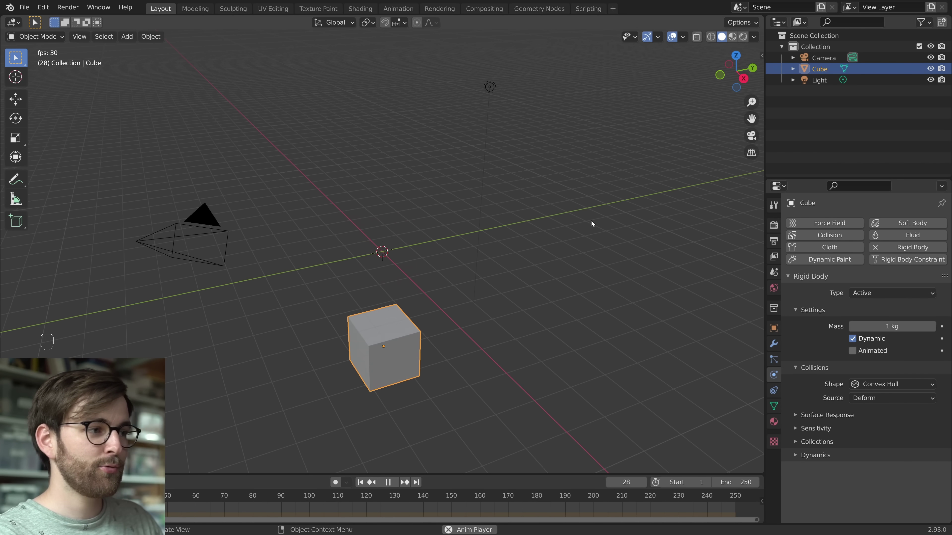
key("space")
key("shift+Left")
- Delete the camera and the light
left_click_drag(157, 196, 233, 276)
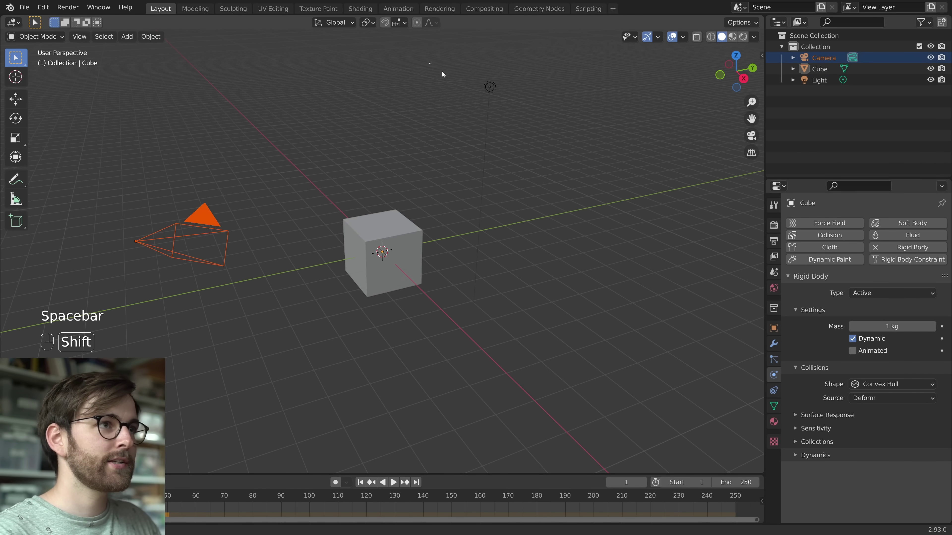
left_click(489, 87, "shift")
key("x")
left_click(487, 127)
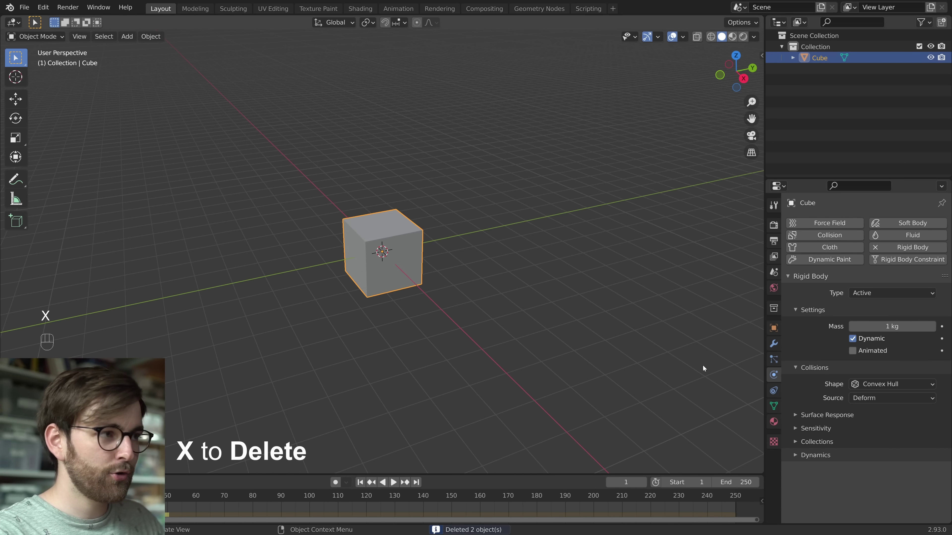
- Raise the cube 0.2 m along Z, undoing an accidental scale first
key("s")
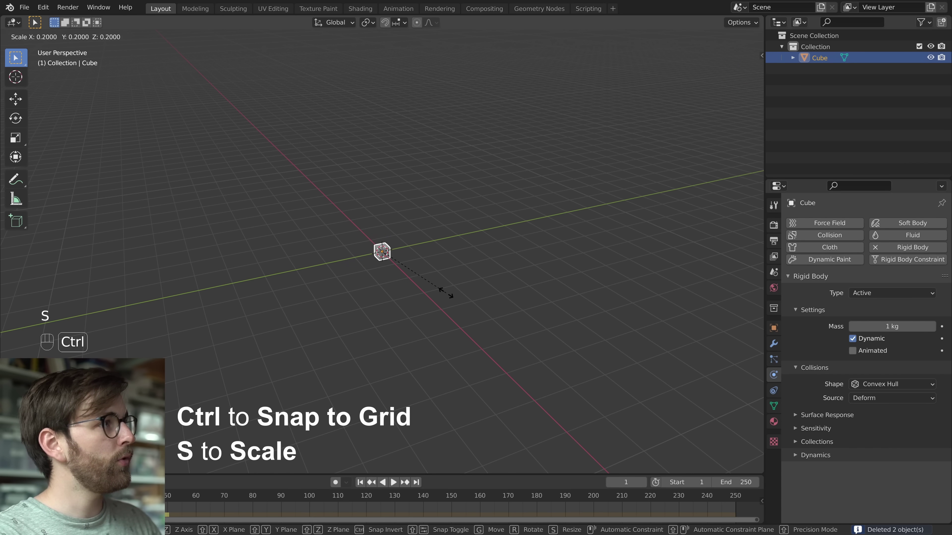
left_click(446, 291)
key("ctrl+z")
middle_click_drag(508, 342, 539, 333, "shift")
key("g")
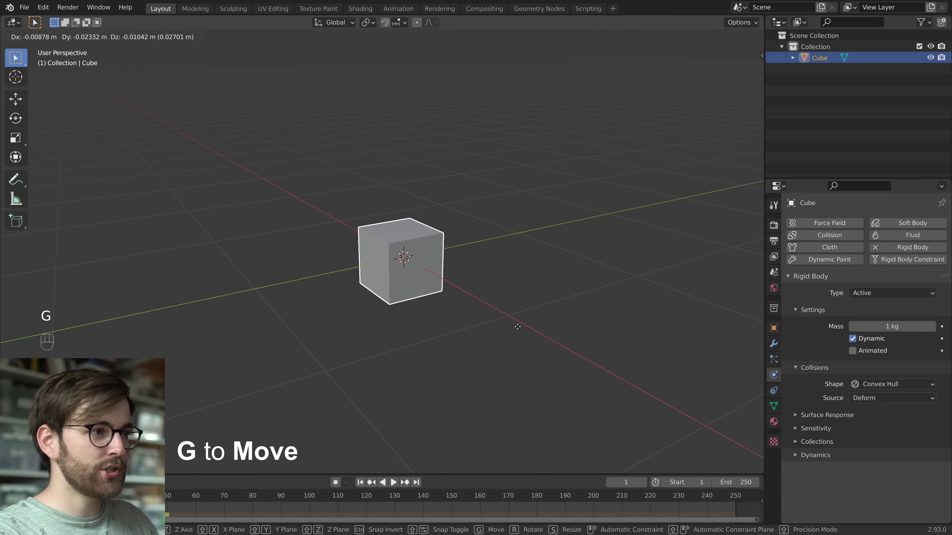
key("z")
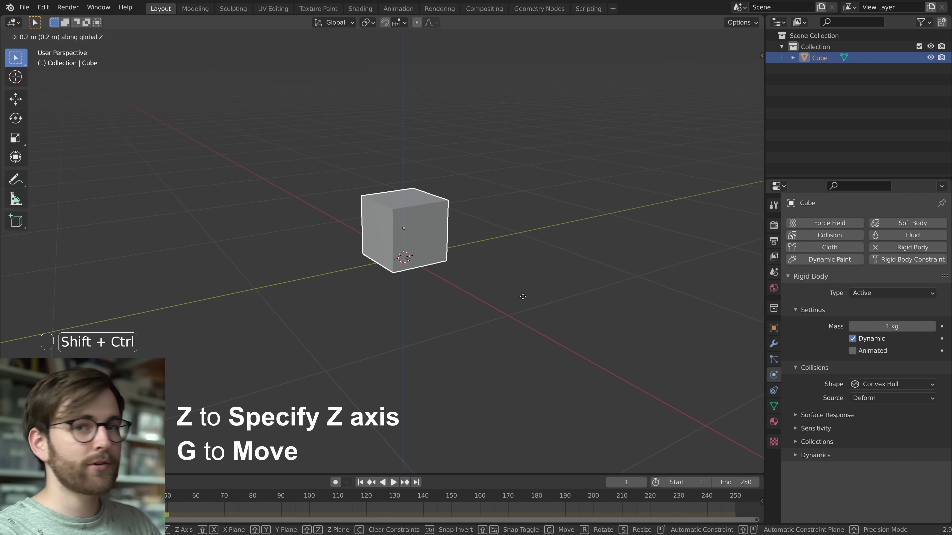
left_click(522, 296)
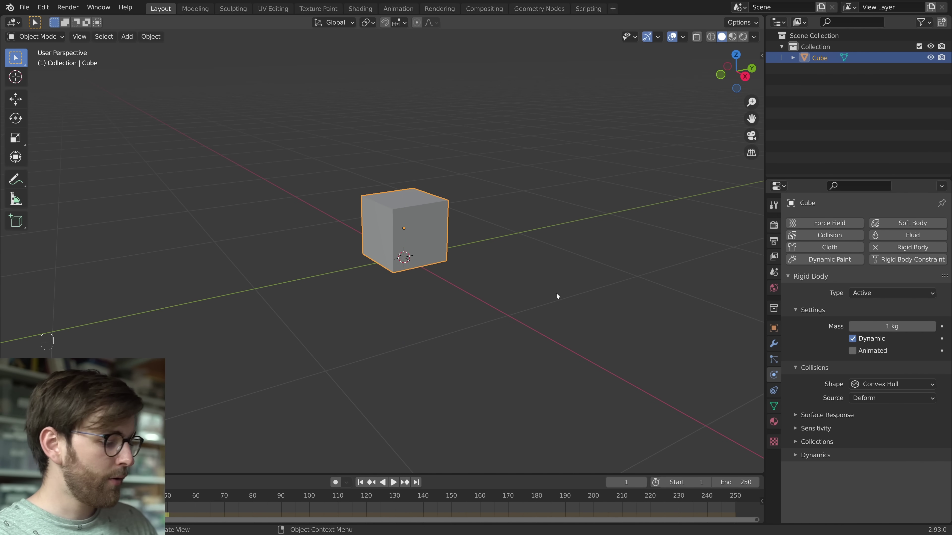
- Add a plane under the cube and scale it up into a large ground
scroll(556, 293, "down", 4)
middle_click_drag(484, 319, 472, 268)
scroll(509, 324, "down", 2)
key("shift+a")
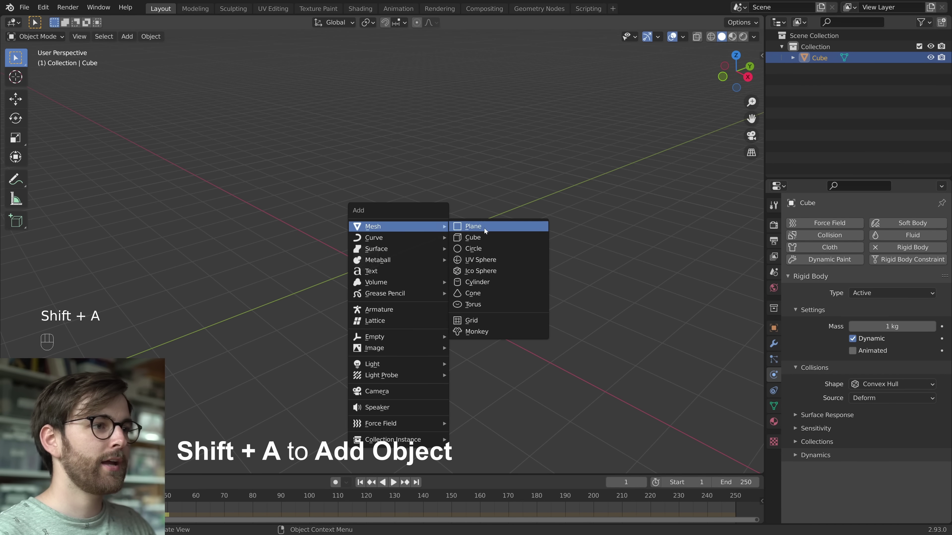
left_click(484, 228)
key("s")
left_click(648, 383)
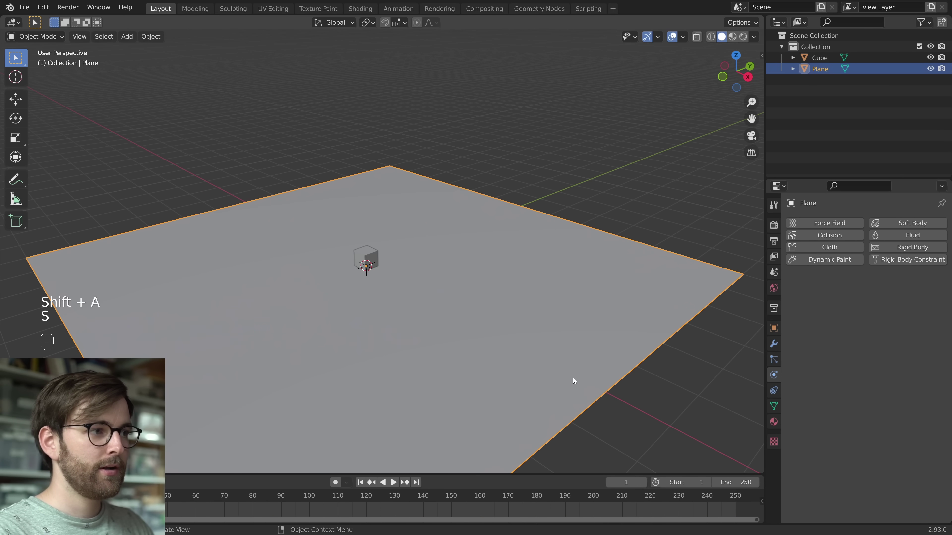
middle_click_drag(573, 378, 557, 357)
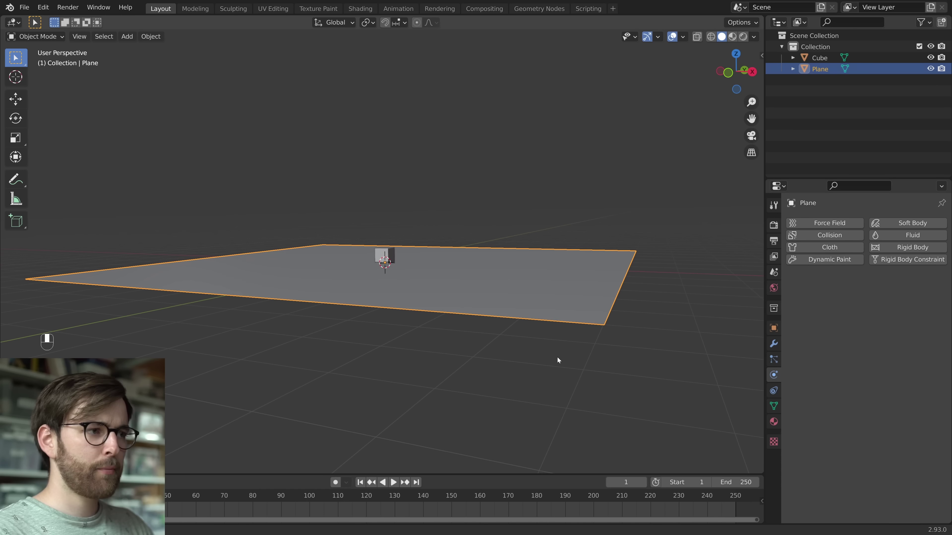
key("space")
key("space")
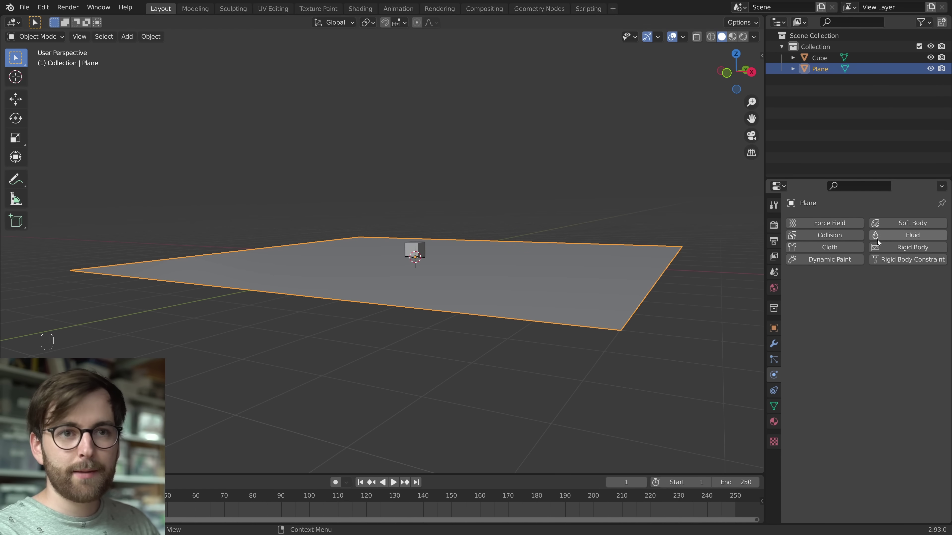
- Make the plane a Passive rigid body and play to see the cube land
left_click(889, 246)
key("space")
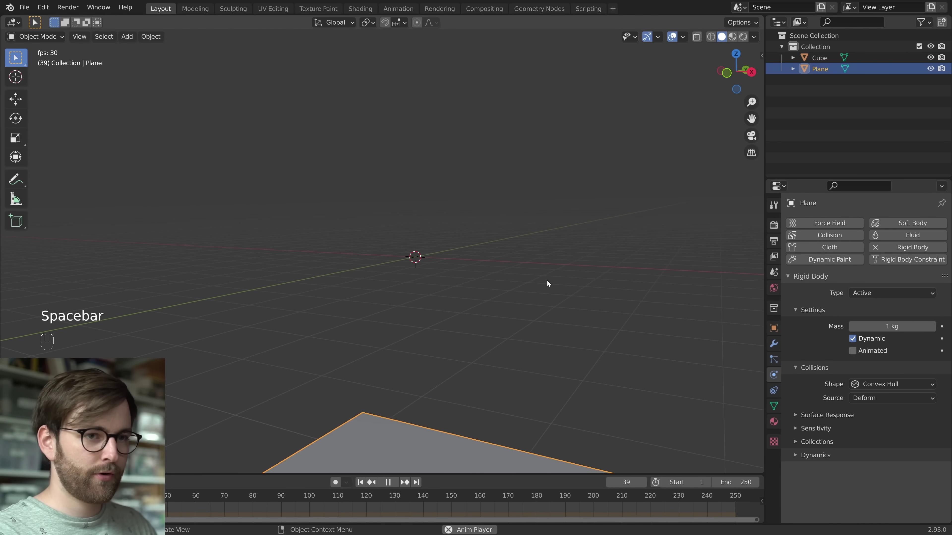
key("space")
left_click(360, 482)
middle_click_drag(562, 412, 871, 300)
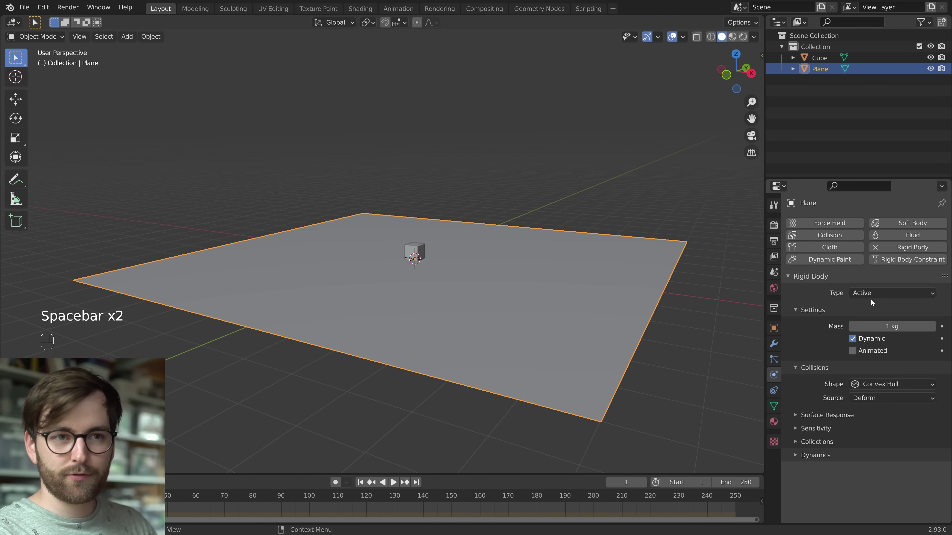
left_click(858, 318)
key("space")
left_click(415, 251)
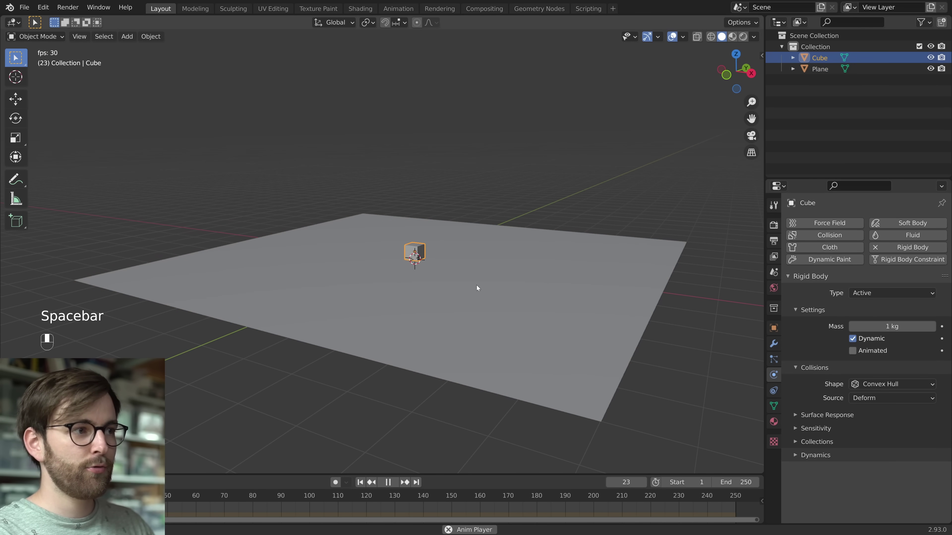
middle_click_drag(477, 285, 494, 244)
- Rewind to frame 1 and place a duplicate cube directly on top of the first
key("space")
key("shift+Left")
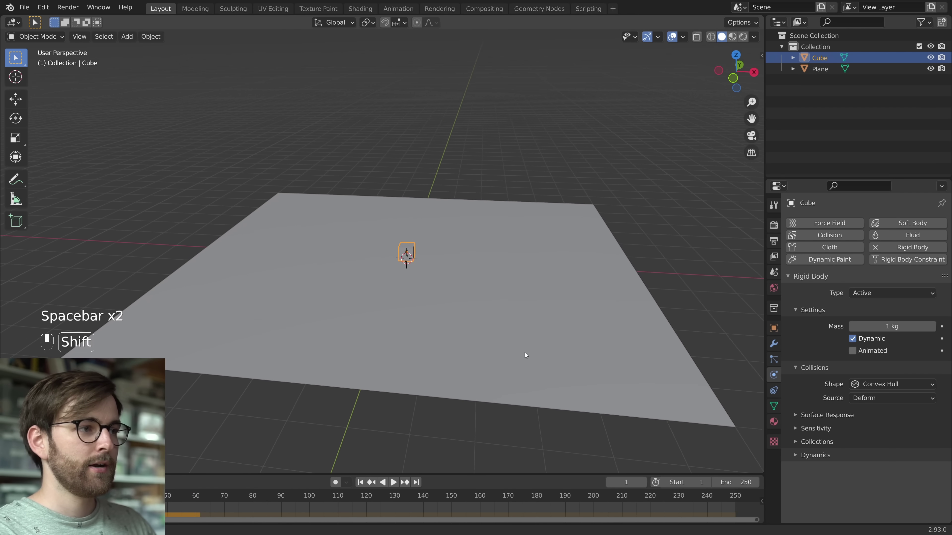
middle_click_drag(524, 353, 479, 351)
scroll(489, 354, "up", 2)
key("shift+d")
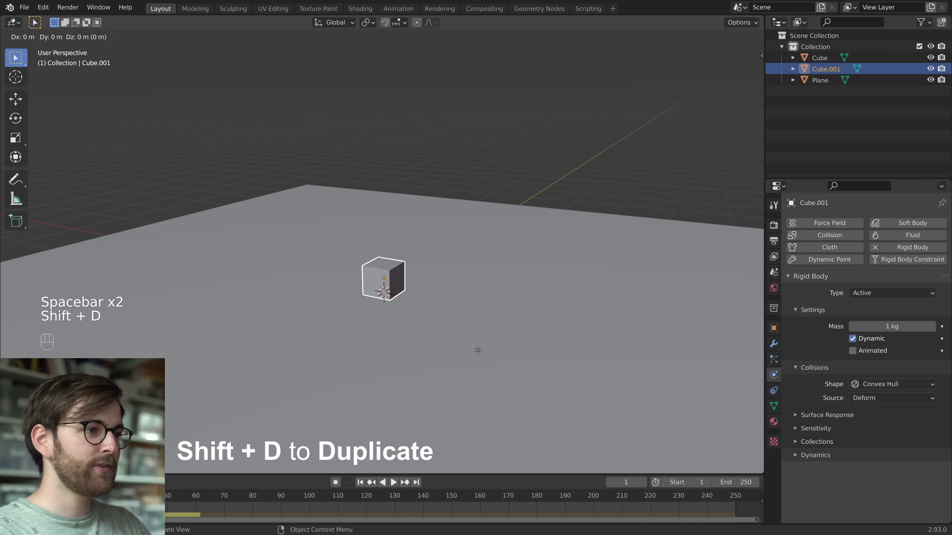
key("z")
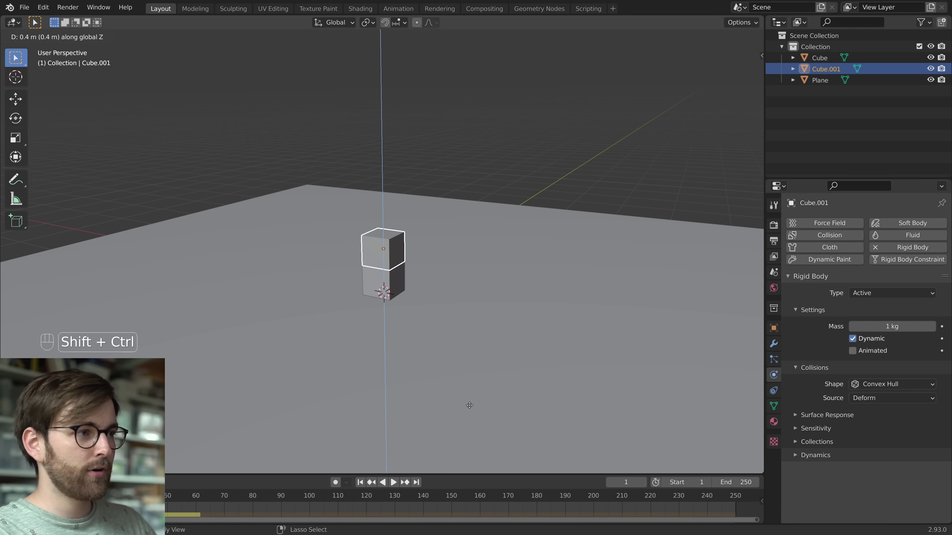
left_click(470, 405)
middle_click_drag(470, 405, 500, 343)
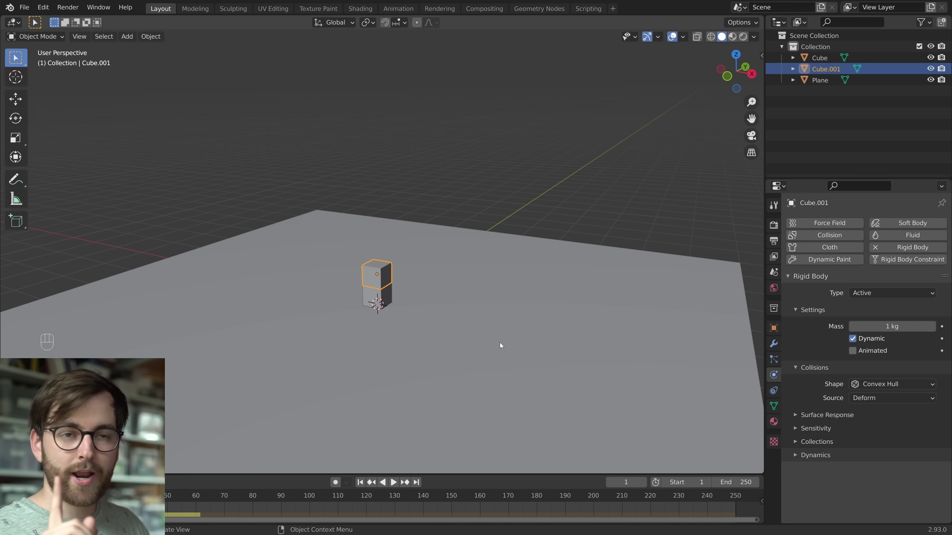
- Repeat the duplicate with Shift+R several times to stack a tall cube column
key("shift+r")
key("shift+r")
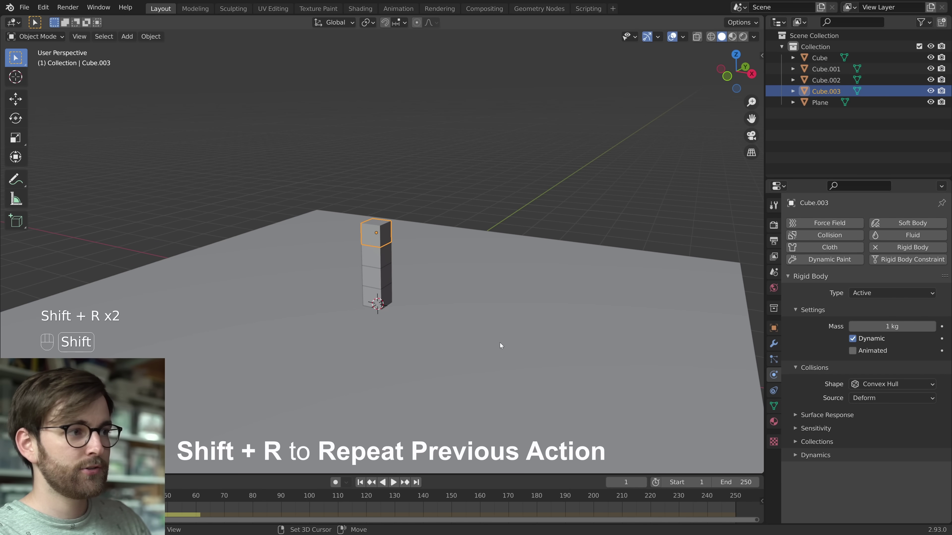
key("shift+r")
key("shift+r")
key("shift+r")
key("shift+r")
key("shift+r")
key("shift+r")
scroll(486, 308, "down", 5)
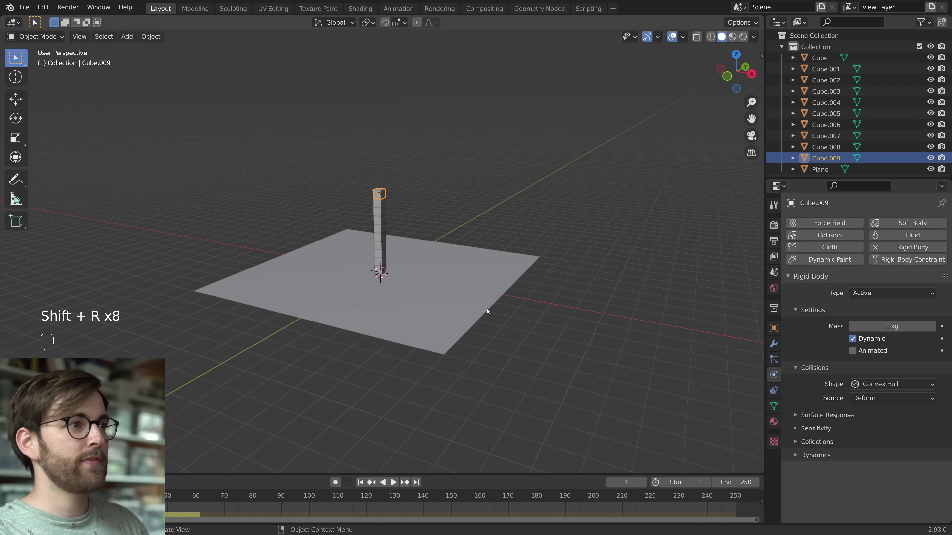
scroll(491, 340, "up", 3)
key("shift+r")
key("shift+r")
key("shift+r")
key("shift+r")
key("shift+r")
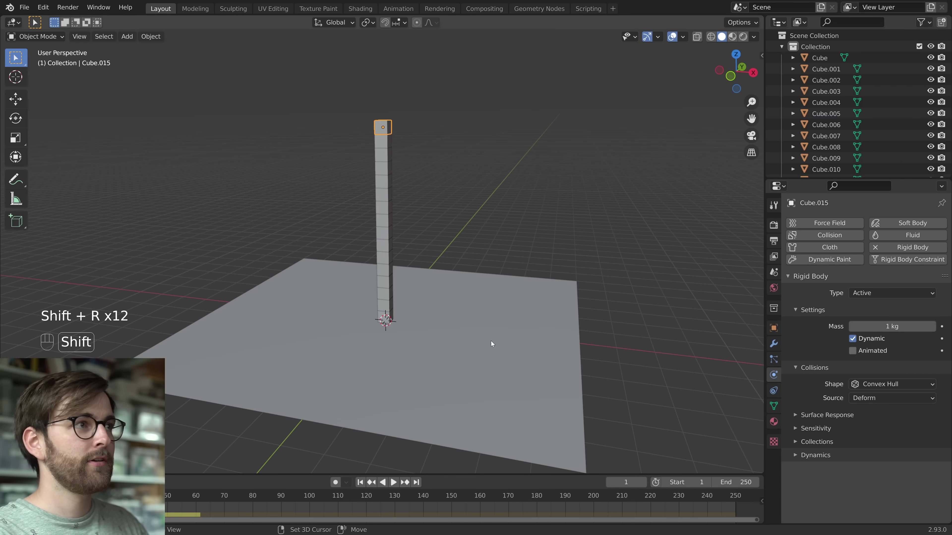
middle_click_drag(461, 354, 465, 232)
key("shift+r")
key("shift+r")
key("shift+r")
- Delete the extra top cube, paste in the HAND object, and add a cylinder
key("x")
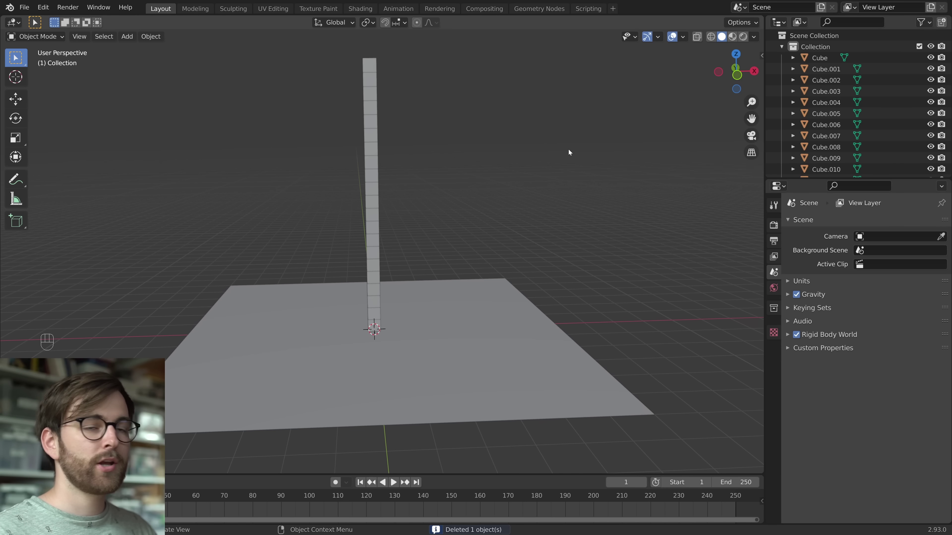
key("ctrl+v")
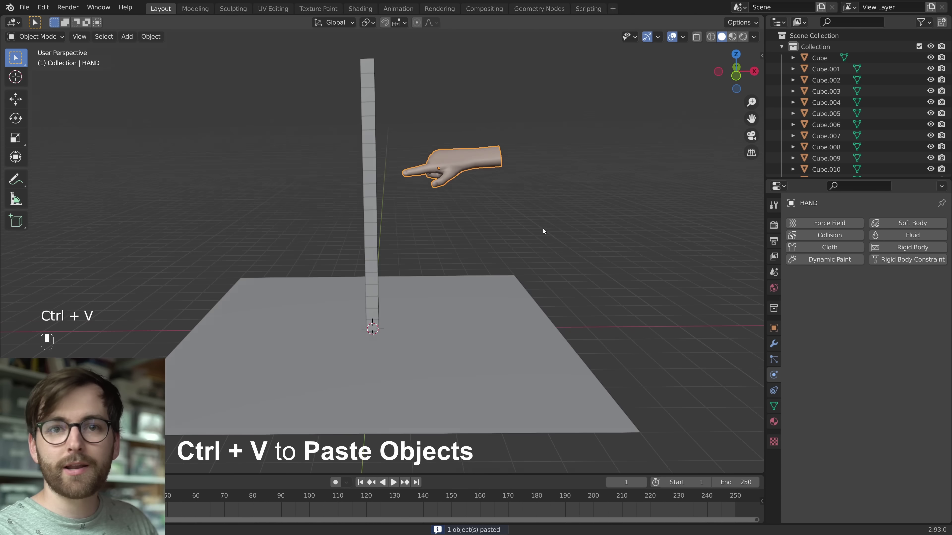
middle_click_drag(543, 228, 421, 207)
key("shift+a")
mouse_move(421, 207)
left_click(478, 264)
- Rotate the cylinder 90° around X, scale it into a thin rod, and raise it
key("g")
key("g")
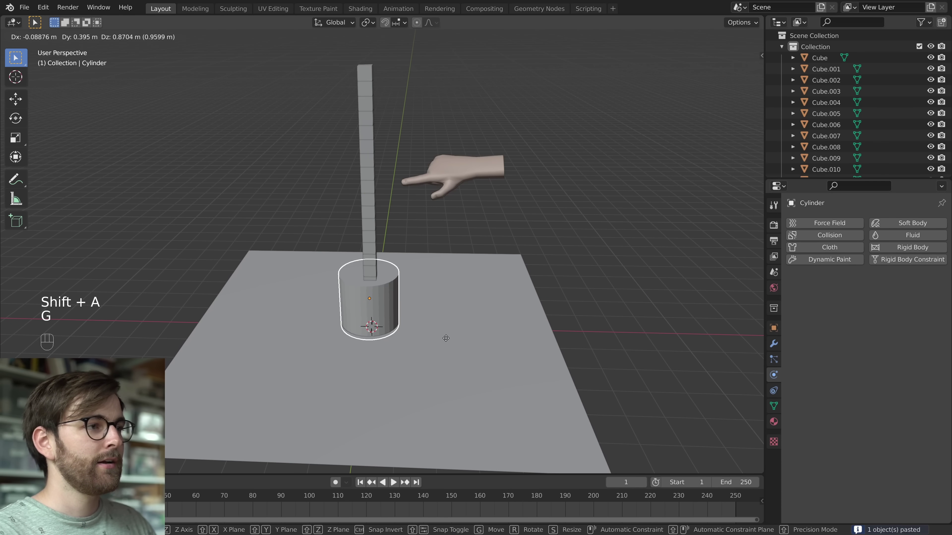
key("r")
key("x")
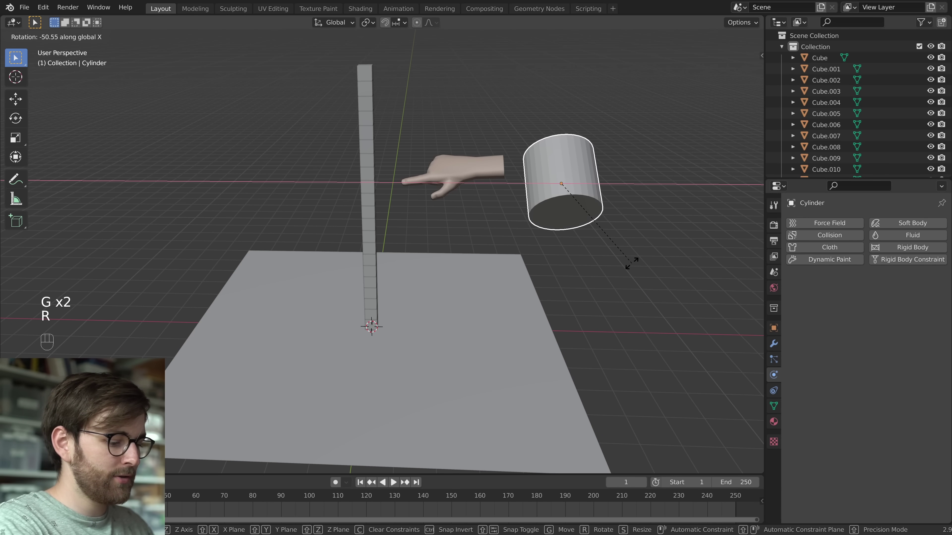
type("90")
key("Return")
key("s")
key("Return")
key("g")
key("z")
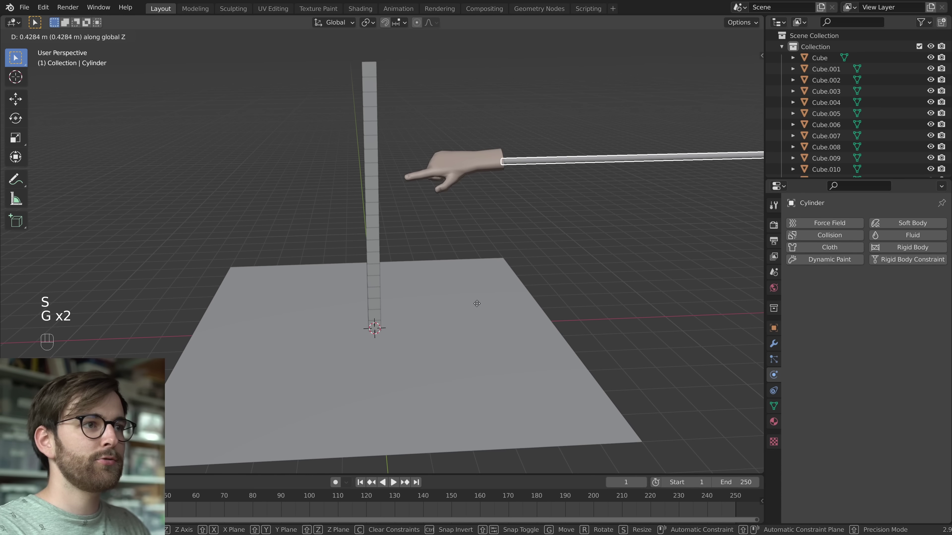
left_click(476, 303)
key("alt+a")
middle_click_drag(519, 318, 519, 228)
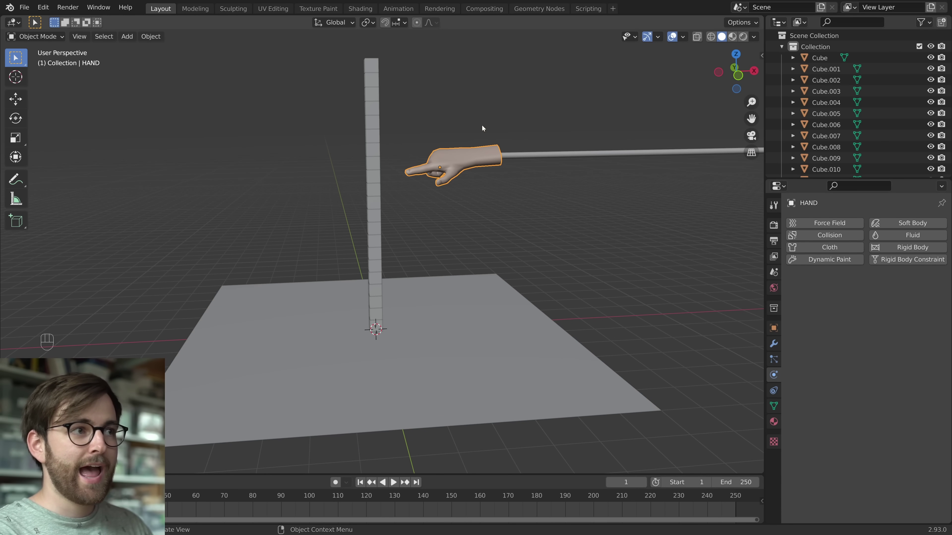
- Make the hand a Passive rigid body and push it along X during playback
left_click(912, 249)
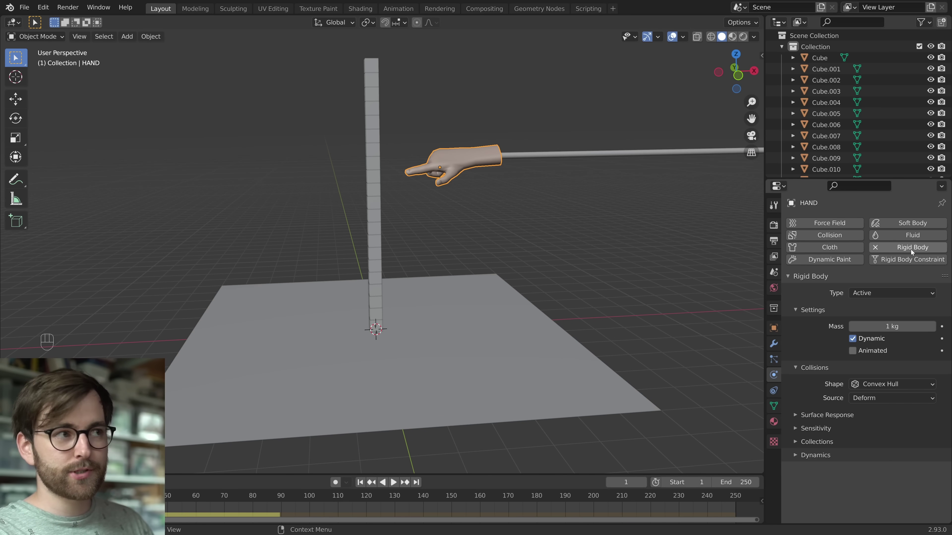
left_click(876, 294)
left_click(870, 318)
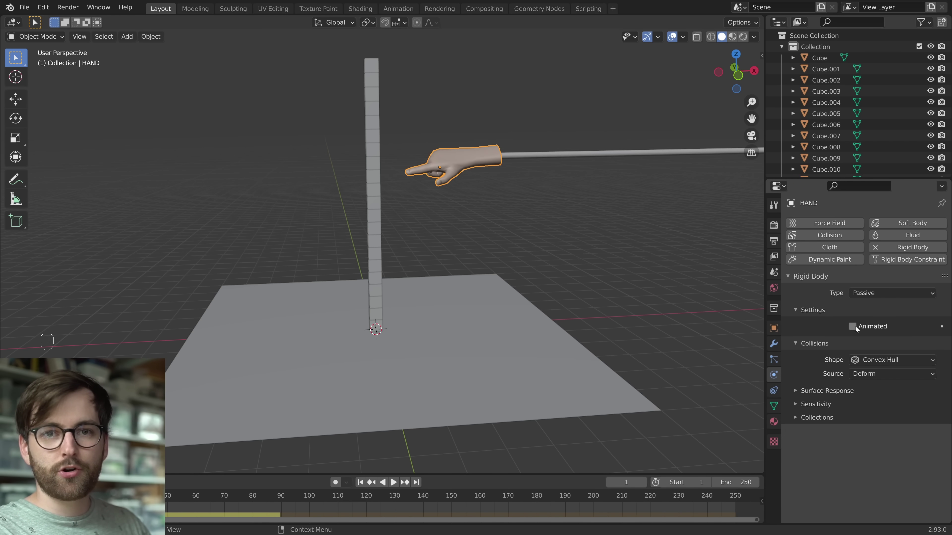
key("Escape")
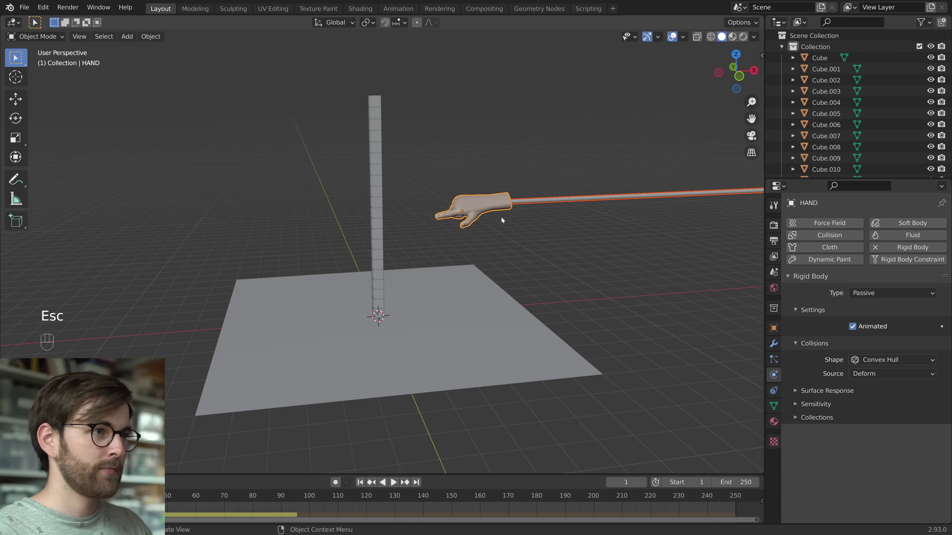
key("space")
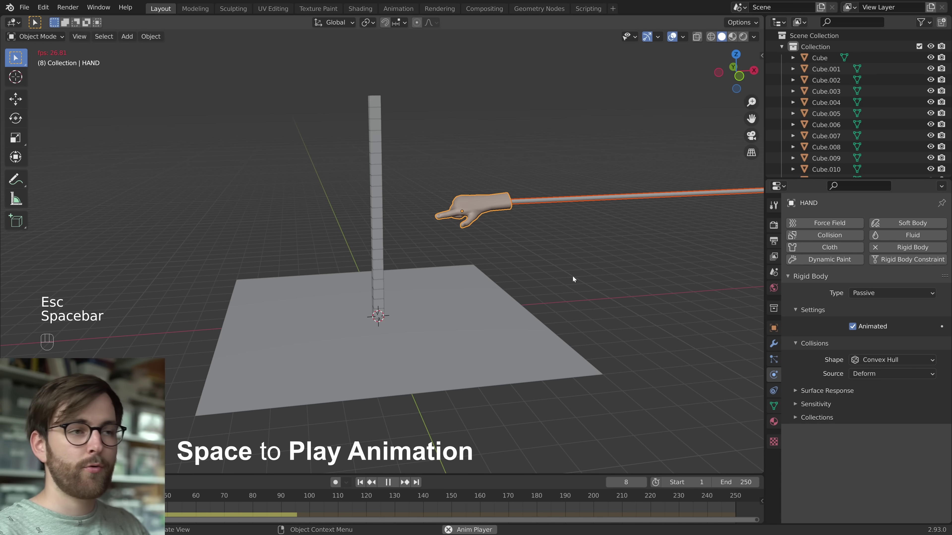
key("g")
key("x")
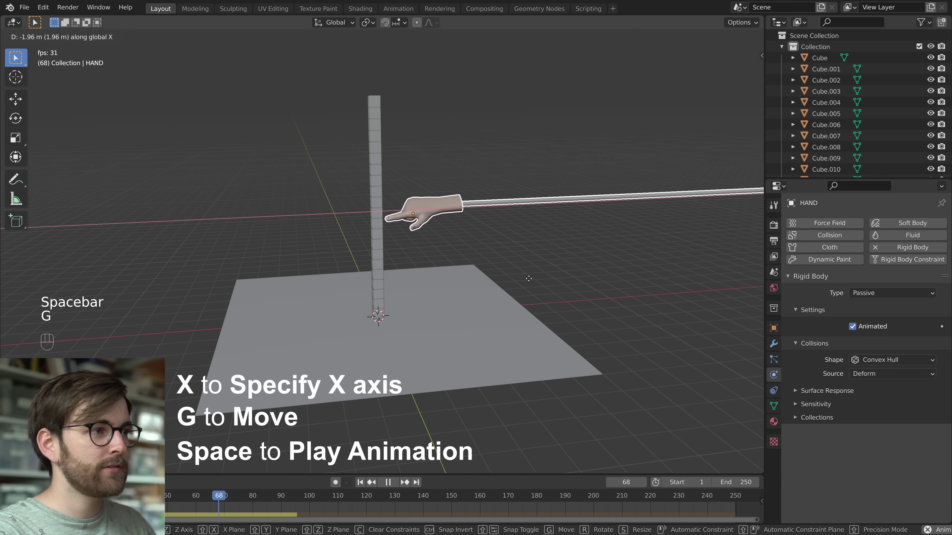
- Place the hand and expand Rigid Body World in Scene properties to set Speed 2.000
left_click(576, 278)
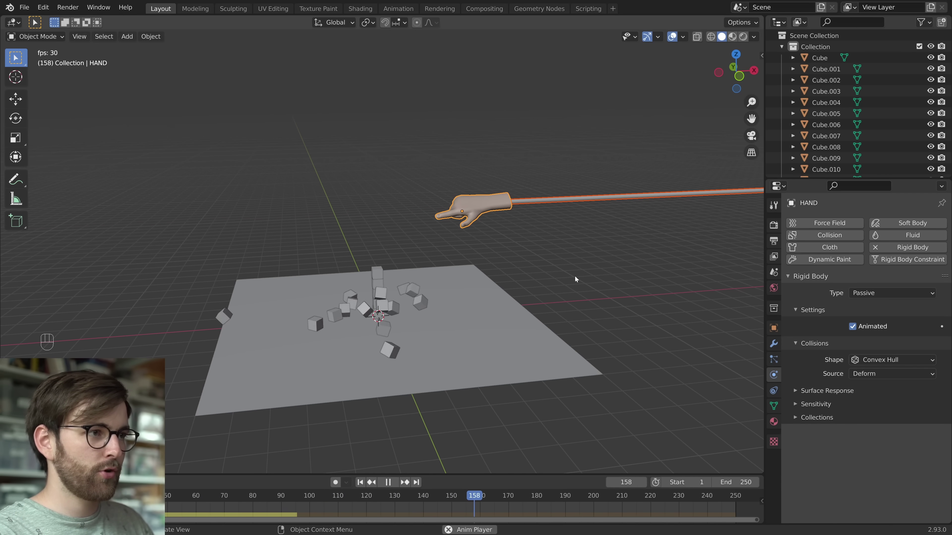
left_click(774, 273)
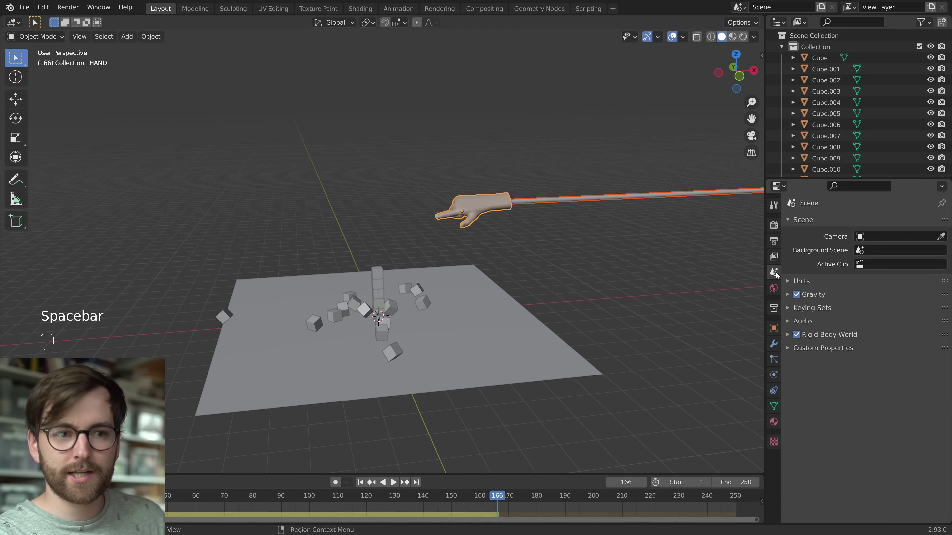
left_click(789, 335)
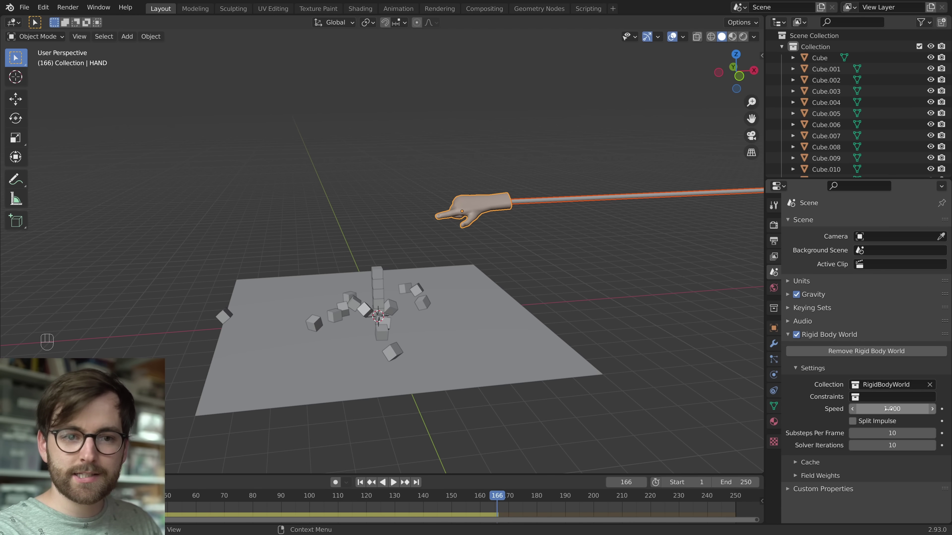
- Replay the faster simulation from frame 1, then rewind so the tower stands again
left_click(359, 482)
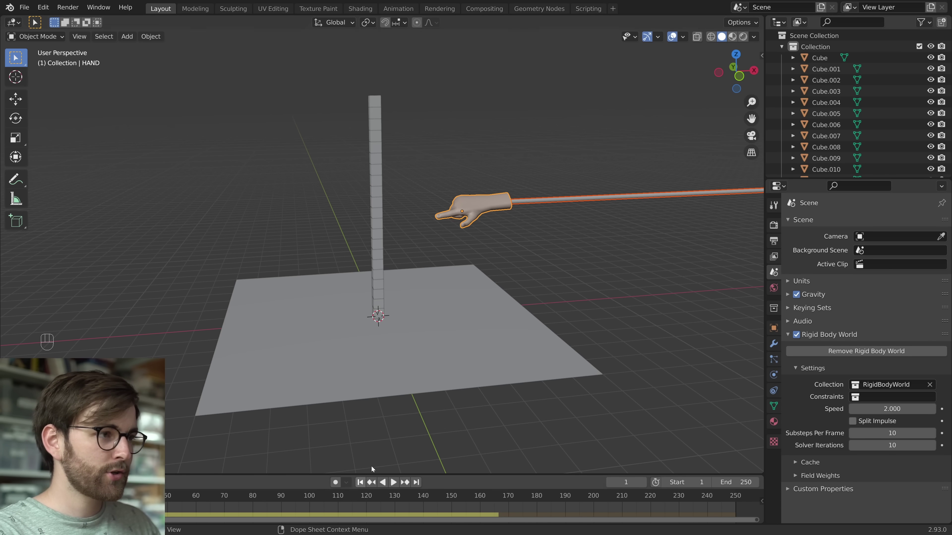
key("space")
scroll(536, 363, "up", 2)
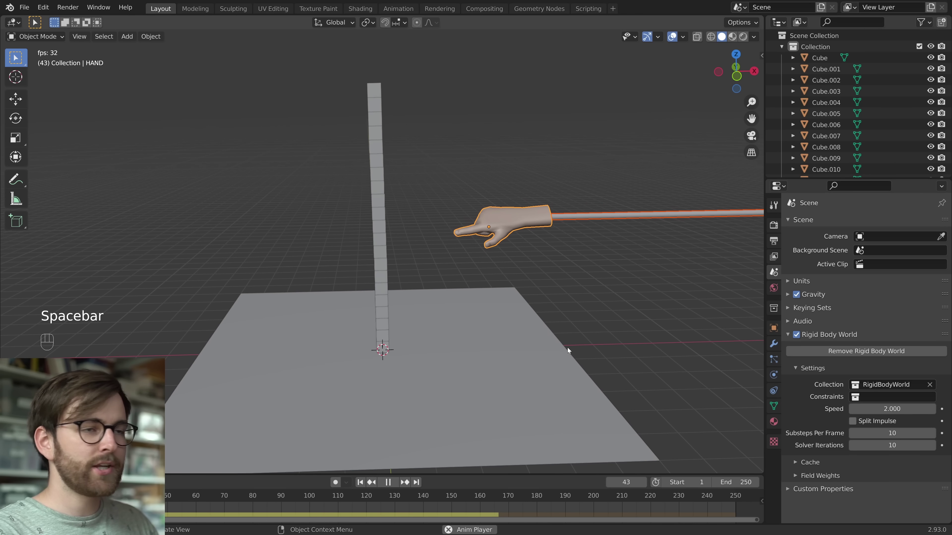
middle_click_drag(560, 339, 540, 331)
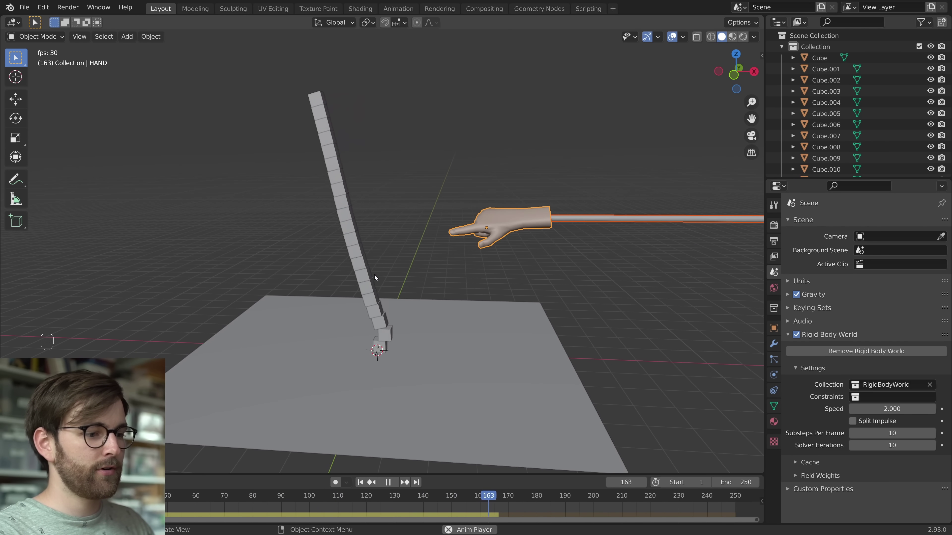
key("space")
left_click(360, 483)
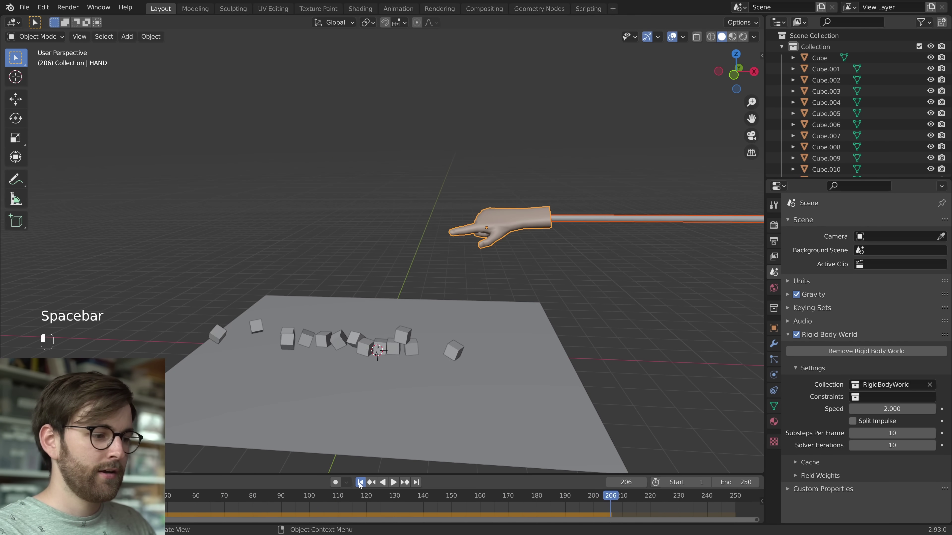
- Select all tower cubes, top one active, and enable Dynamics Deactivation with Start Deactivated
middle_click_drag(485, 340, 490, 318)
left_click_drag(354, 49, 406, 337)
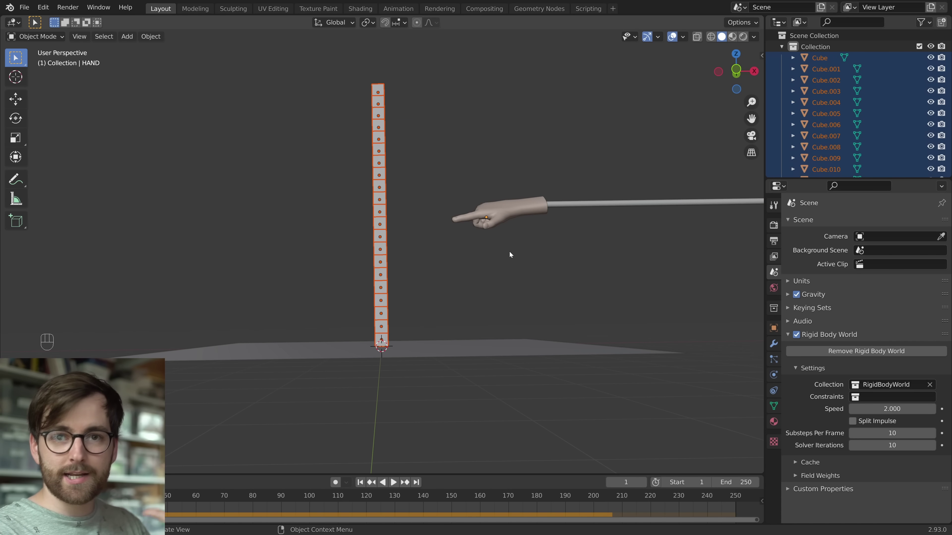
left_click(386, 89, "shift")
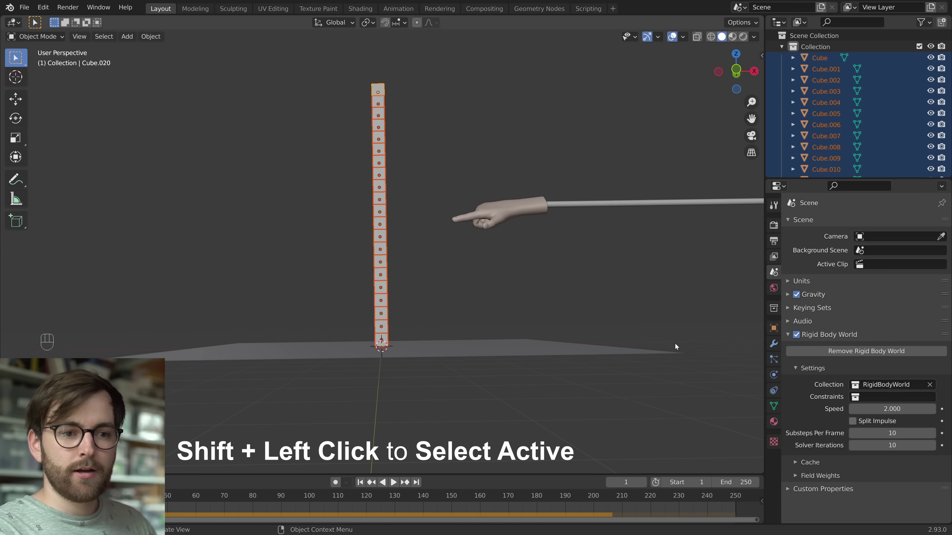
left_click(774, 375)
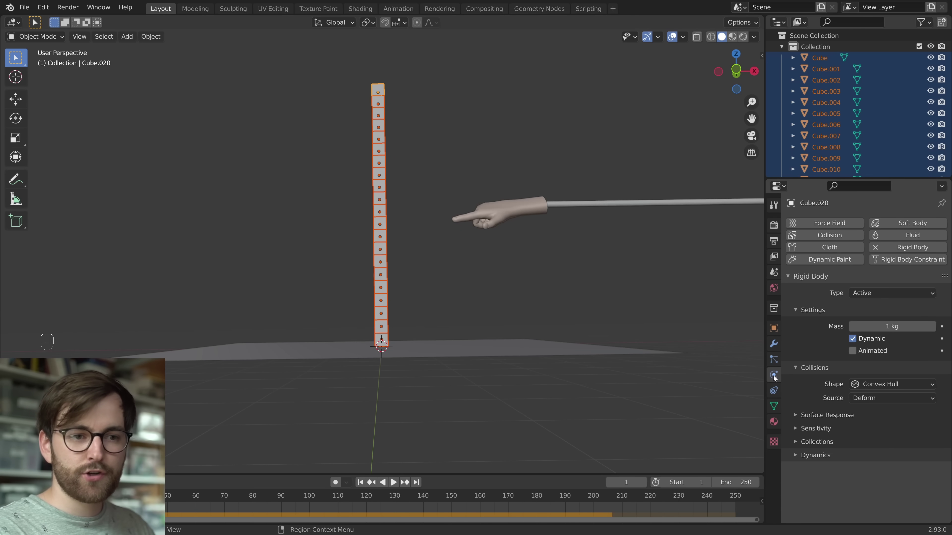
left_click(795, 456)
scroll(794, 498, "down", 2)
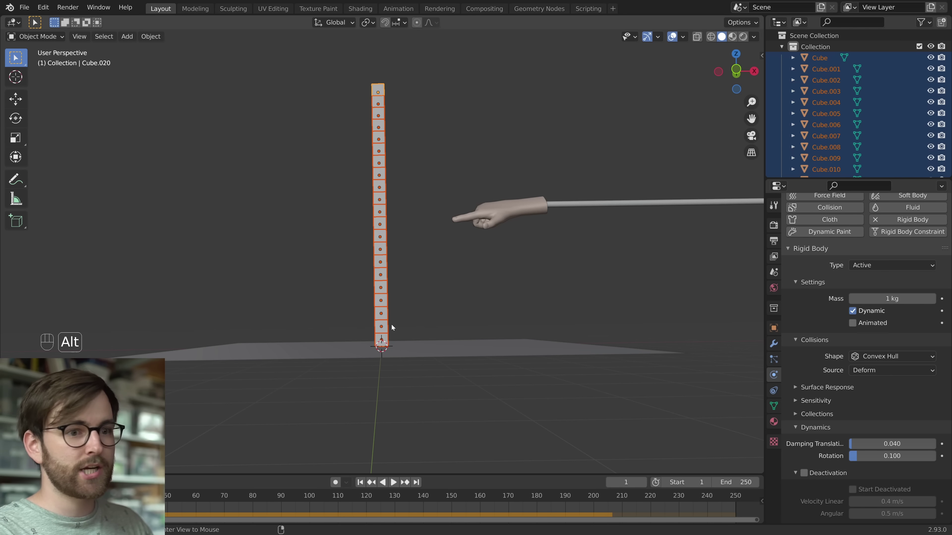
left_click(804, 474)
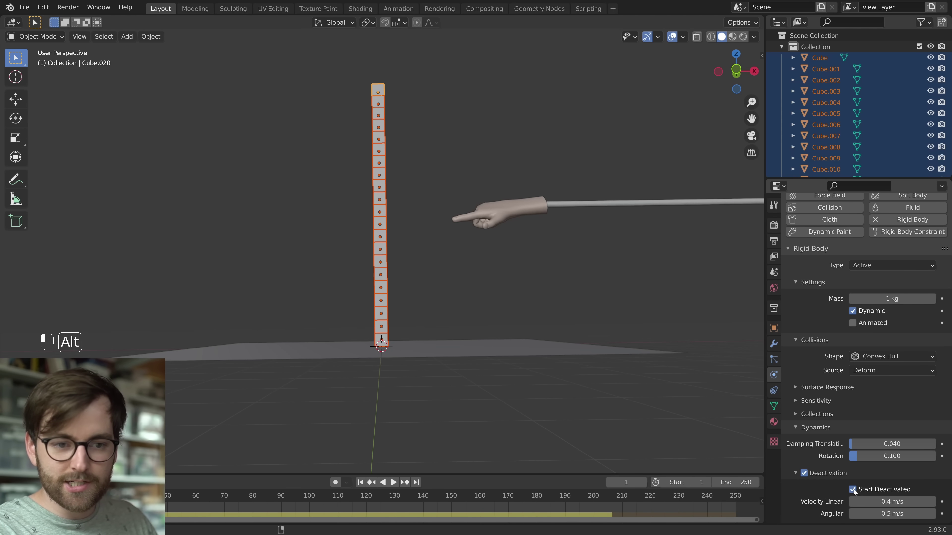
middle_click_drag(526, 241, 526, 280)
- During playback, move the hand about -1.5 m along X into the tower
key("space")
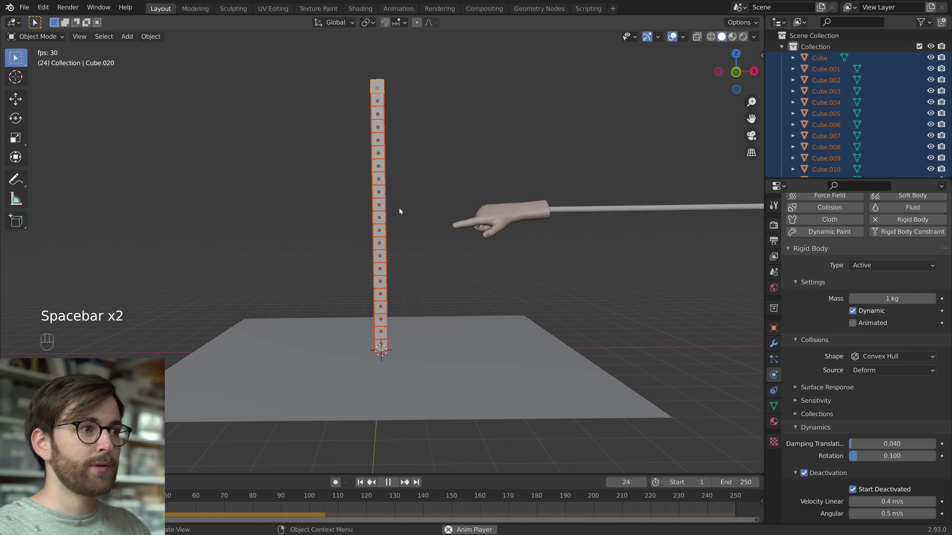
left_click(500, 288)
middle_click_drag(500, 287, 524, 289)
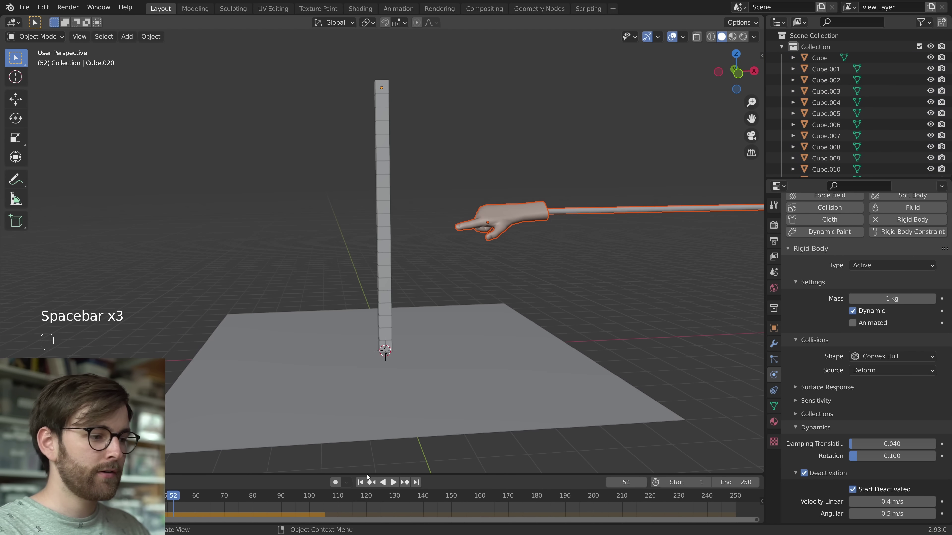
left_click(498, 221)
key("space")
key("g")
key("x")
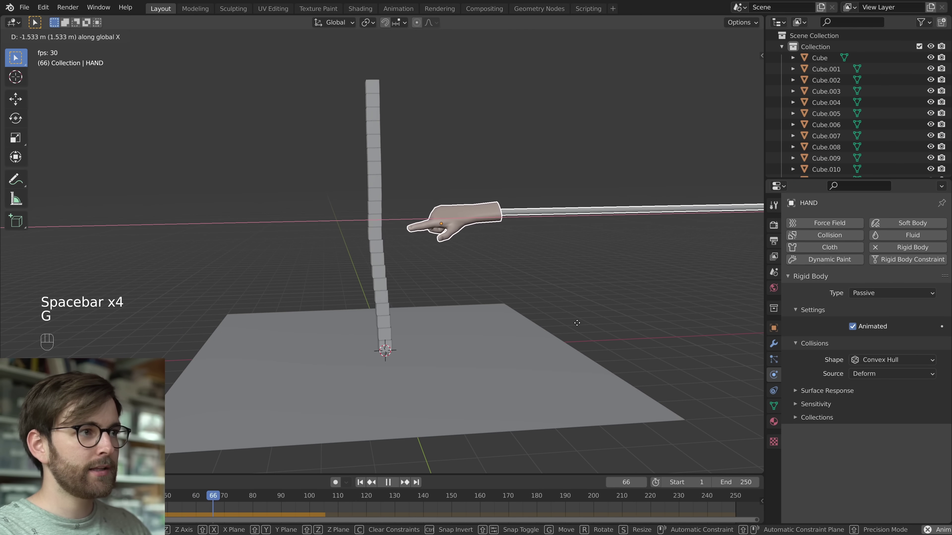
left_click(480, 333)
- Watch the collapse, then stop, rewind to frame 1 and deselect the hand
mouse_move(480, 333)
middle_mouse_down()
mouse_move(415, 363)
mouse_move(496, 325)
middle_mouse_up()
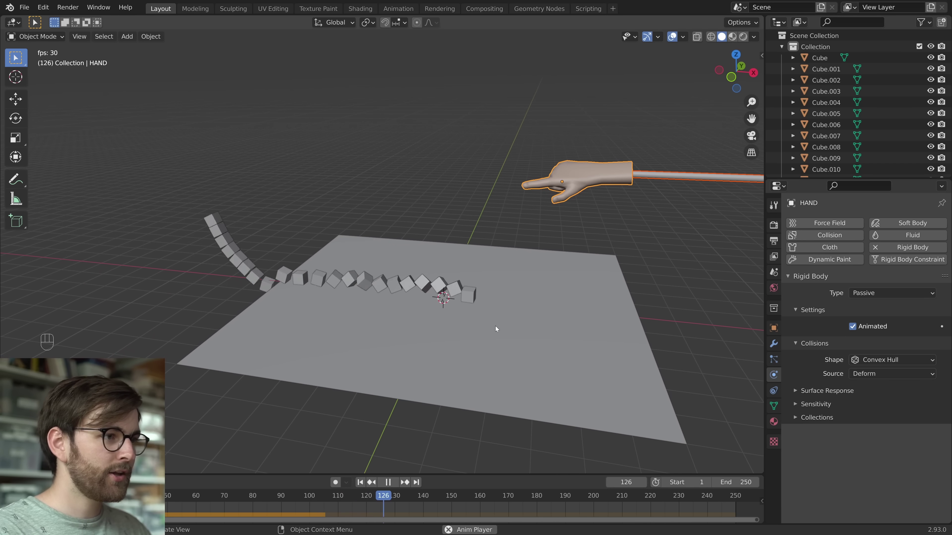
scroll(375, 300, "up", 3)
key("space")
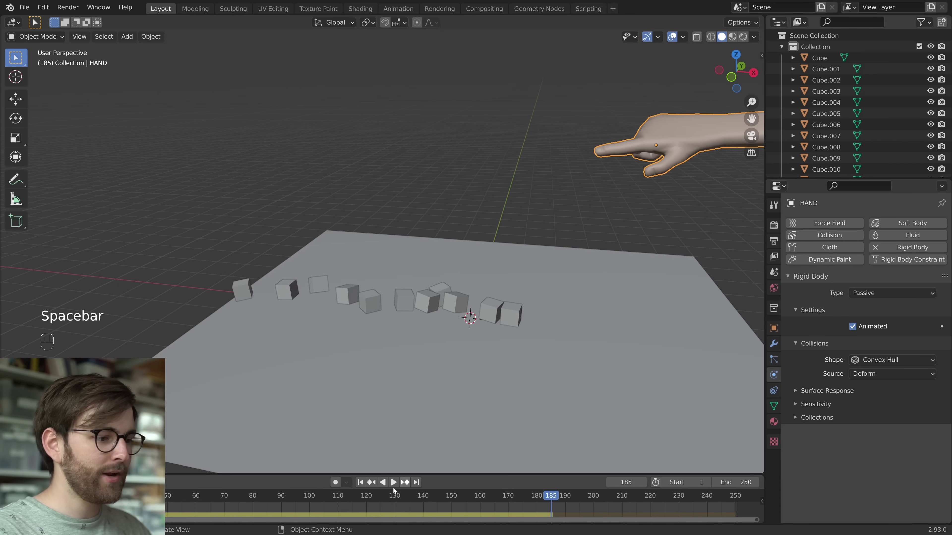
key("shift+Left")
middle_click_drag(379, 447, 494, 326)
scroll(494, 326, "down", 2)
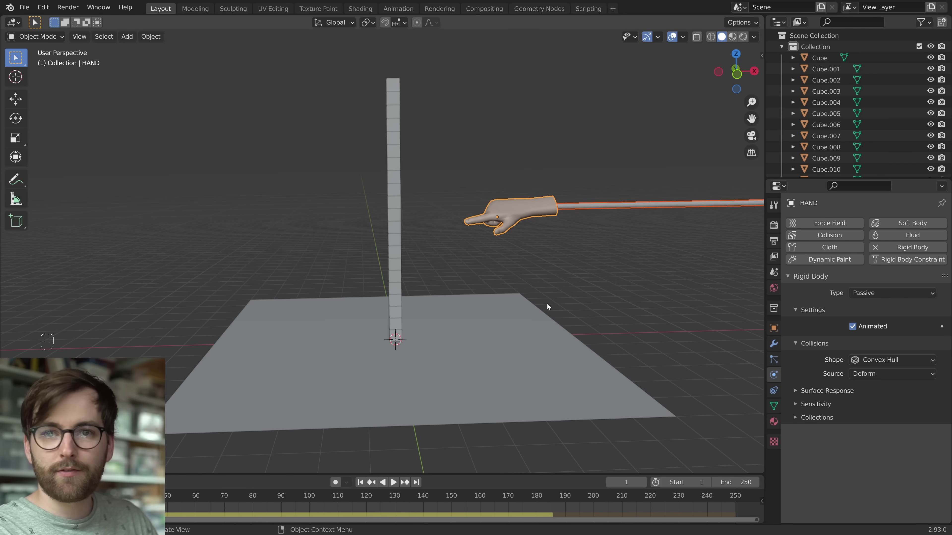
left_click(538, 305)
- Select the tower and ground plane, show the N sidebar, and try Clear Scale, then undo it
left_click_drag(354, 69, 429, 386)
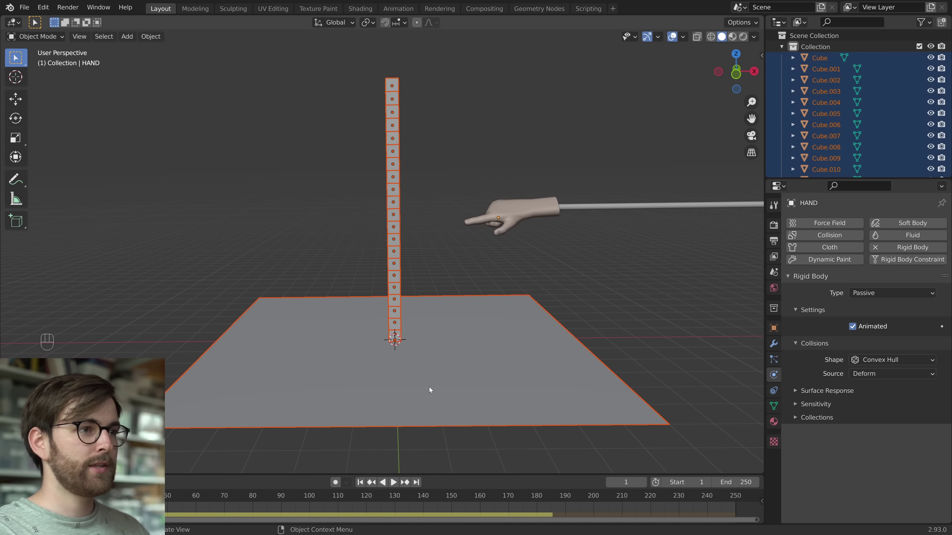
left_click(396, 79, "shift")
key("n")
middle_click_drag(488, 315, 570, 247)
left_click(438, 371)
left_click_drag(319, 64, 437, 352)
left_click(150, 36)
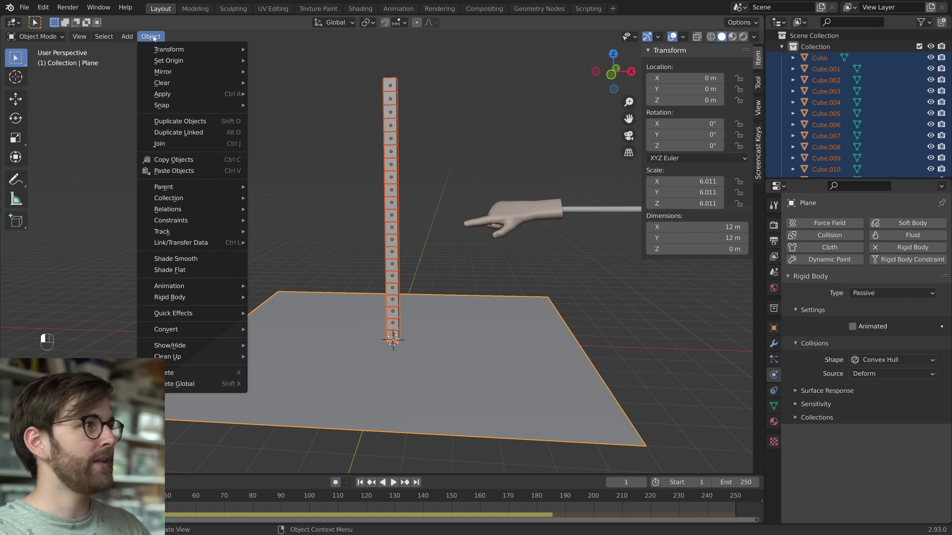
mouse_move(169, 84)
left_click(299, 108)
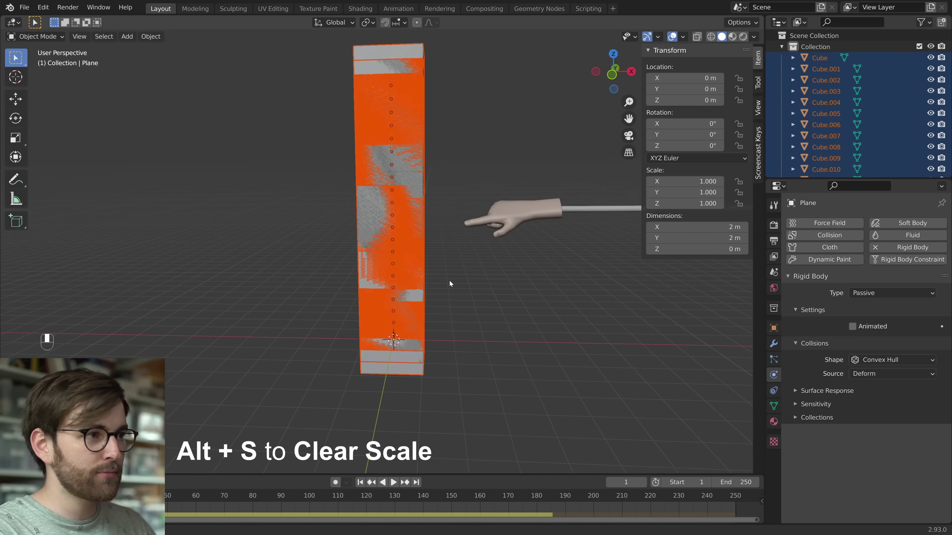
mouse_move(449, 280)
middle_mouse_down()
mouse_move(514, 321)
mouse_move(444, 320)
mouse_move(440, 285)
middle_mouse_up()
middle_click_drag(428, 129, 363, 272)
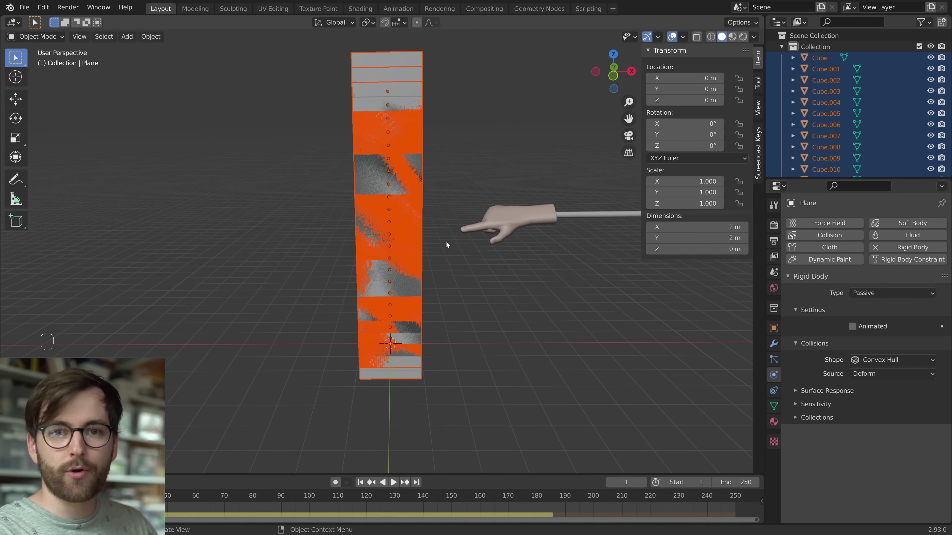
key("ctrl+z")
- Apply the ground plane's scale so it reads 1.000 while spanning 12 m
left_click(151, 36)
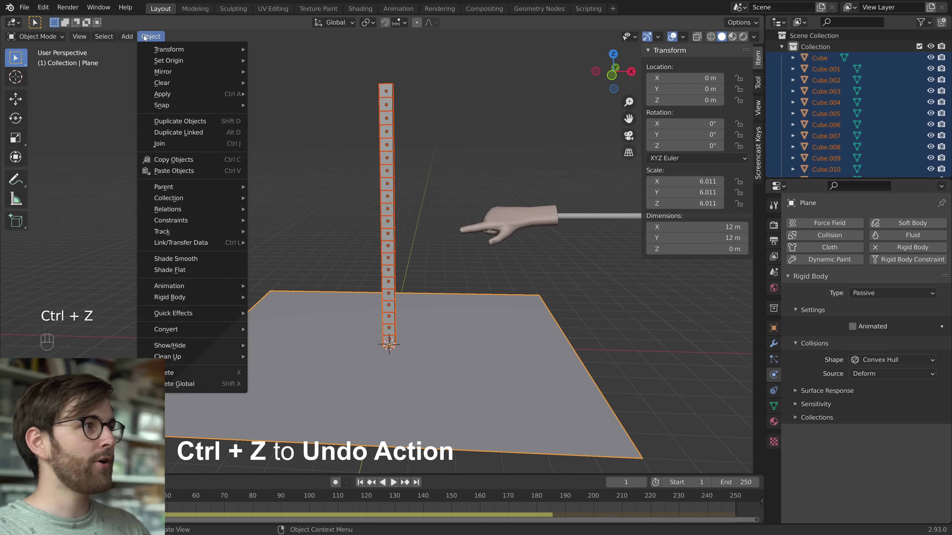
mouse_move(167, 92)
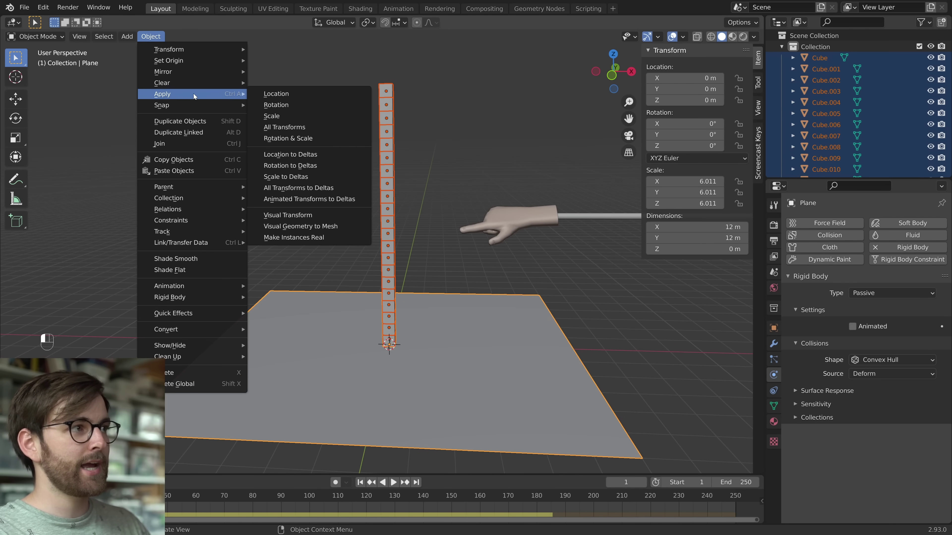
left_click(322, 119)
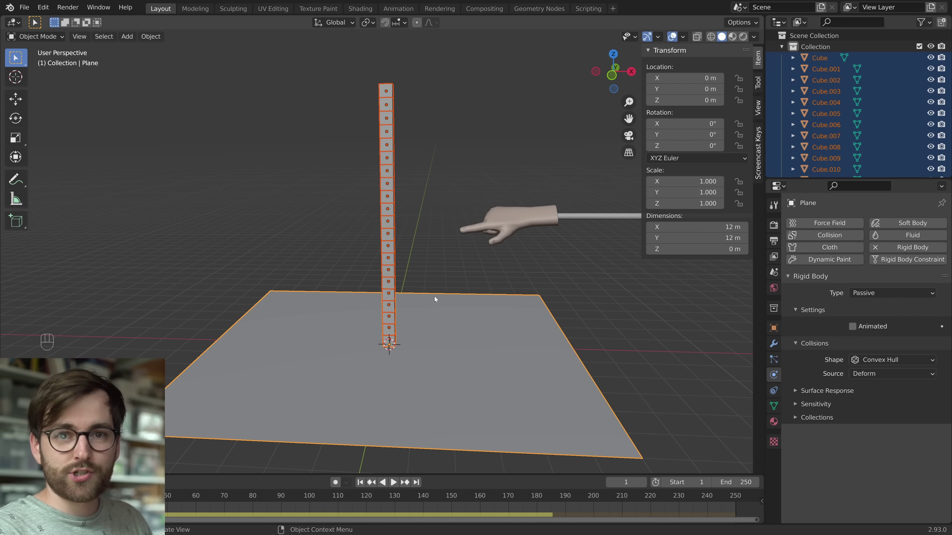
- Push the hand along X through the tower during playback, then reset to frame 1
key("alt+a")
key("space")
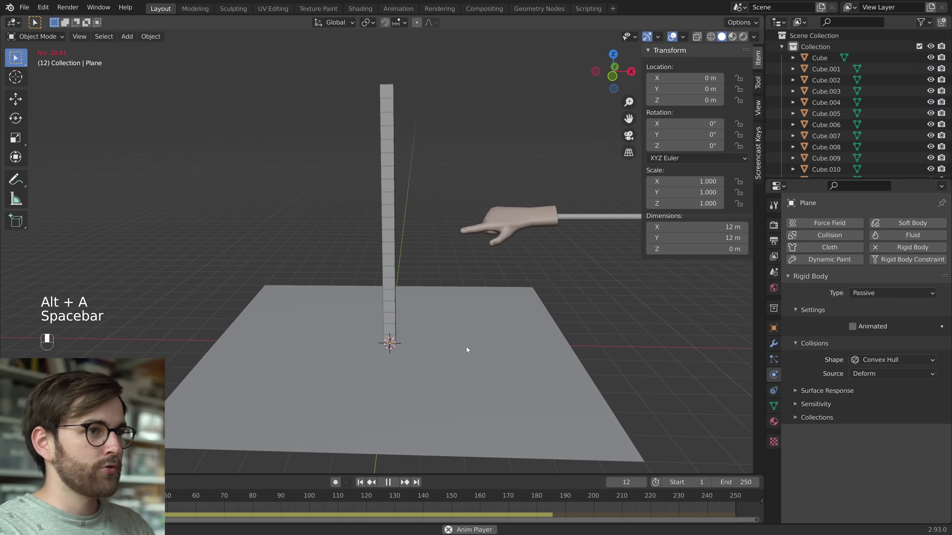
key("g")
key("x")
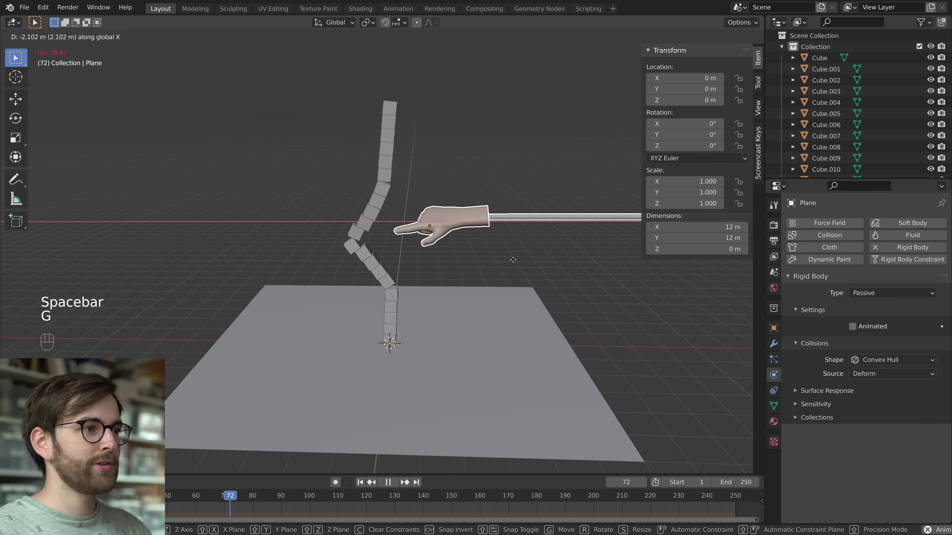
left_click(570, 270)
middle_click_drag(569, 270, 491, 340)
key("space")
left_click(361, 484)
middle_click_drag(413, 394, 431, 360)
key("alt+a")
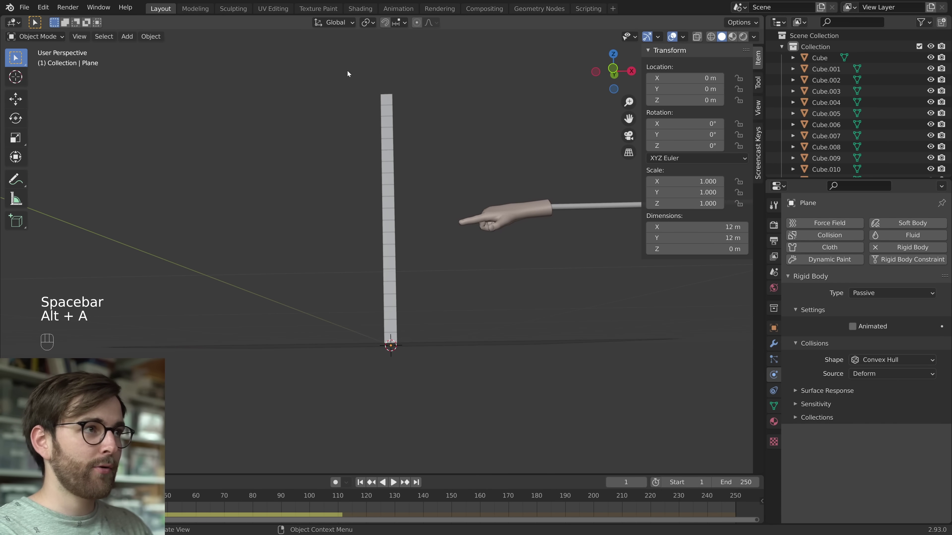
- Duplicate the cube tower along X and repeat it into a row of about 30 towers
left_click_drag(347, 59, 412, 329)
middle_click_drag(416, 331, 475, 382)
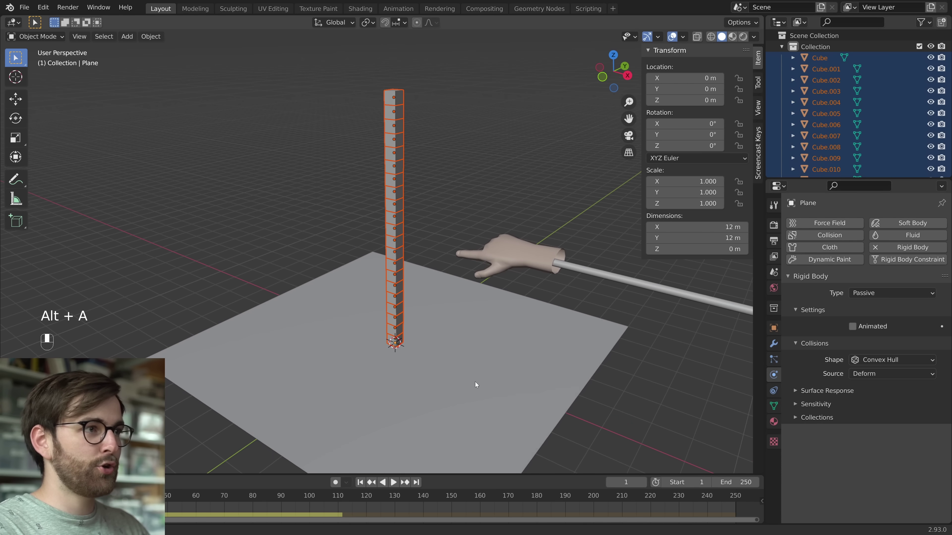
key("shift+d")
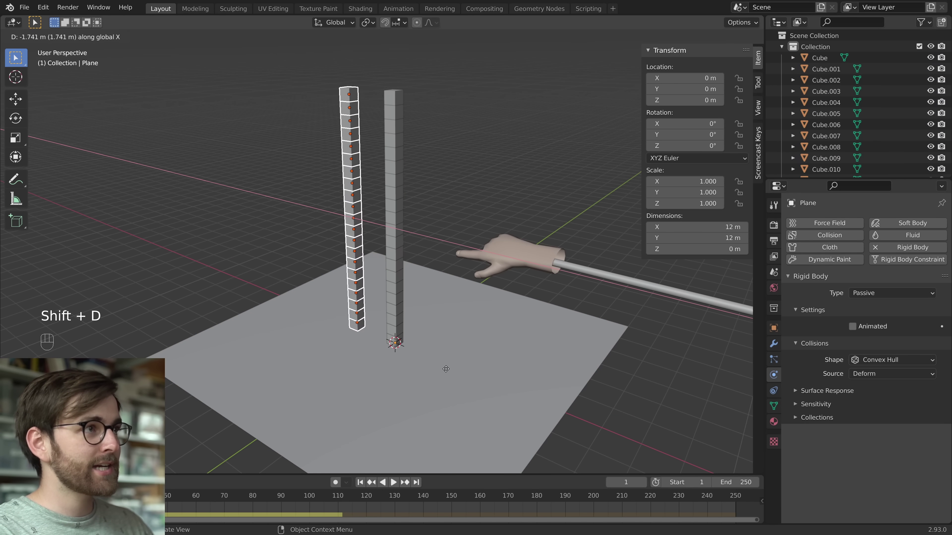
left_click(432, 367)
mouse_move(432, 367)
middle_mouse_down()
mouse_move(449, 387)
mouse_move(427, 376)
mouse_move(442, 353)
middle_mouse_up()
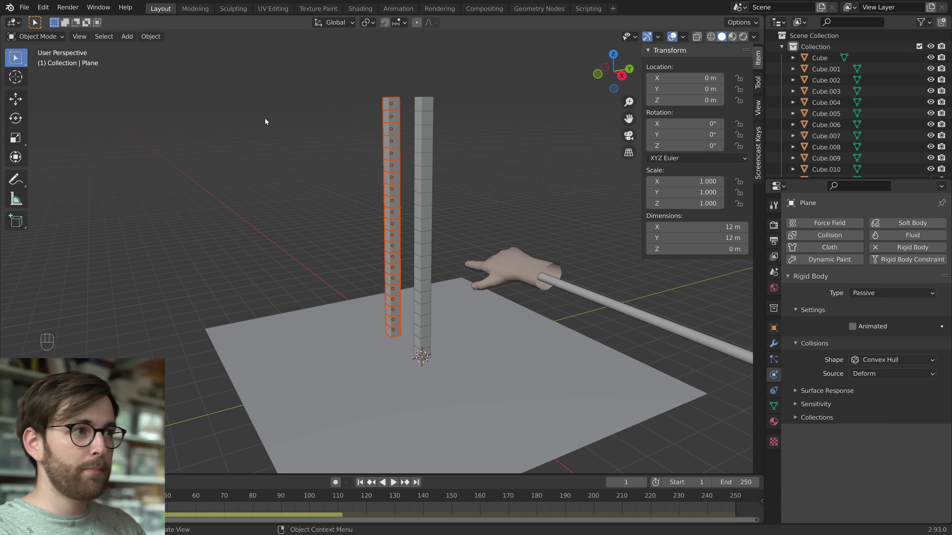
key("shift+r")
key("shift+r")
key("shift+r")
key("shift+r")
key("shift+r")
key("shift+r")
key("shift+r")
key("shift+r")
key("shift+r")
key("shift+r")
key("shift+r")
key("shift+r")
key("shift+r")
key("shift+r")
key("shift+r")
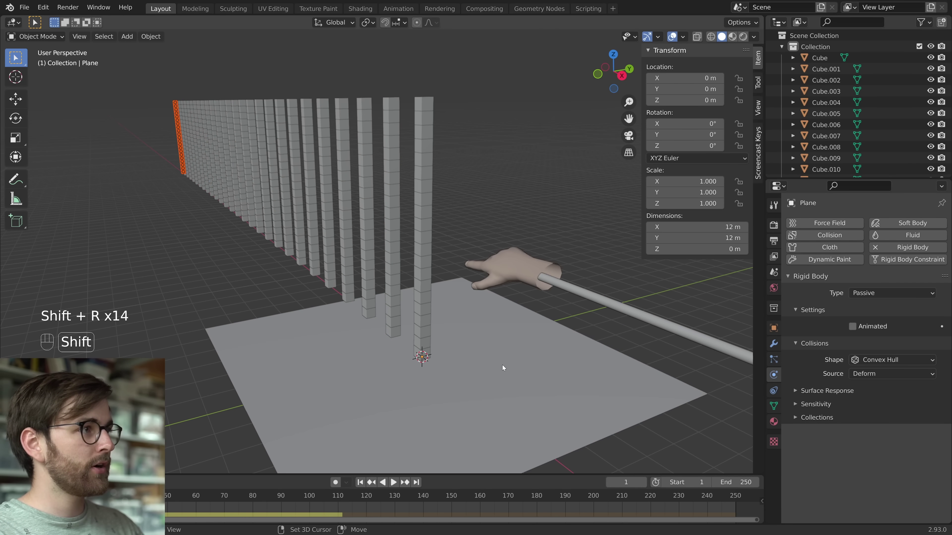
scroll(316, 335, "down", 3)
middle_click_drag(310, 339, 449, 259)
- Stretch the ground plane along X to 74.3 m and shift it to X -27.457
scroll(411, 363, "down", 2)
left_click(449, 259)
scroll(456, 301, "down", 2)
middle_click_drag(455, 302, 450, 300)
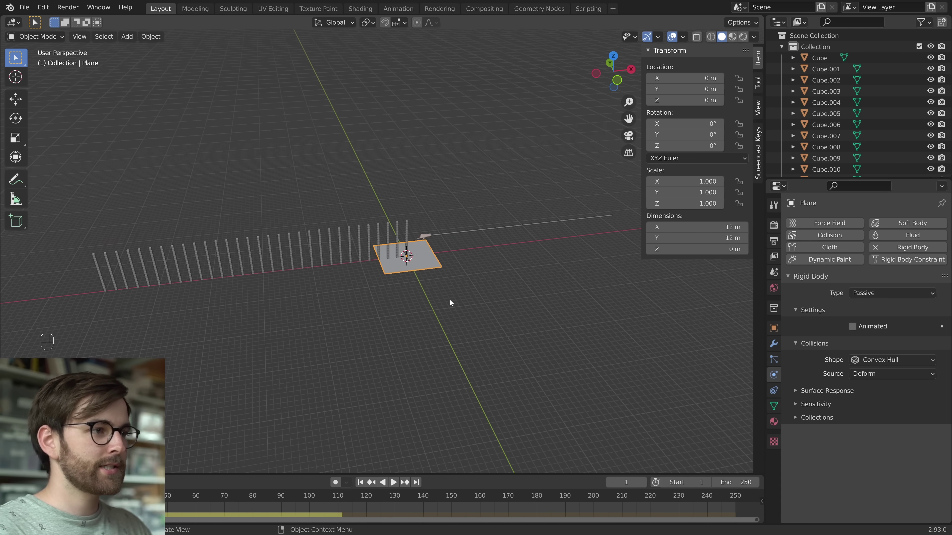
key("s")
key("x")
left_click(729, 450)
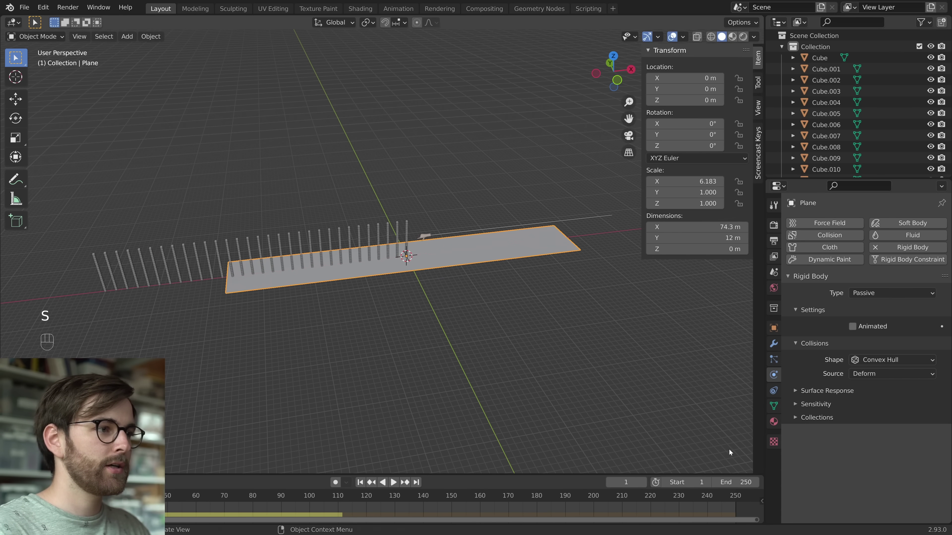
key("g")
key("x")
left_click(458, 324)
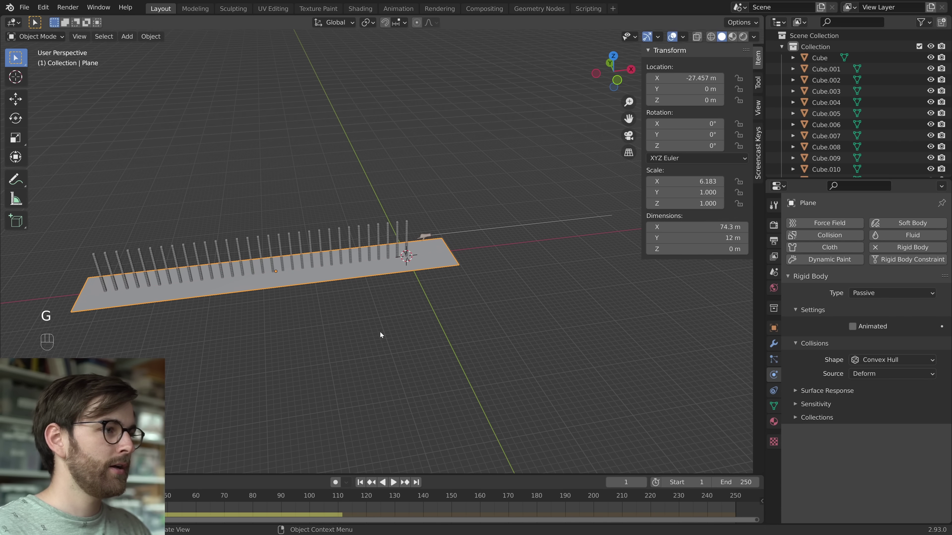
- Apply the ground plane's scale with Ctrl+A > Scale
middle_click_drag(382, 334, 433, 293, "shift")
key("ctrl+a")
left_click(464, 308)
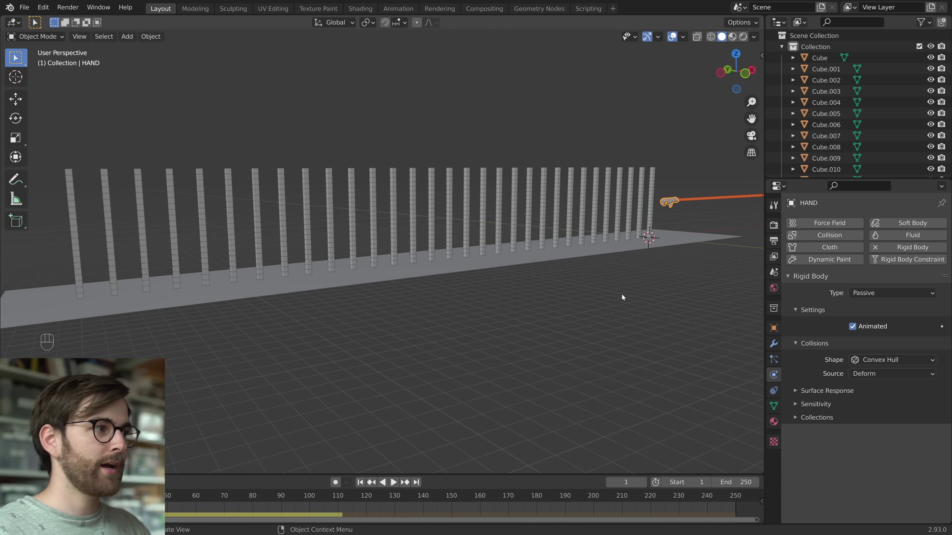
middle_click_drag(622, 294, 632, 303, "shift")
key("space")
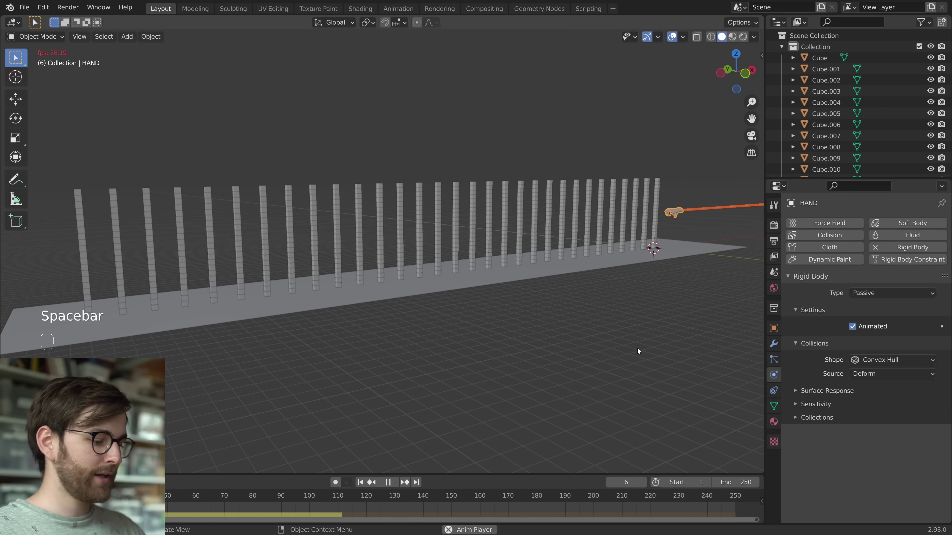
key("g")
key("x")
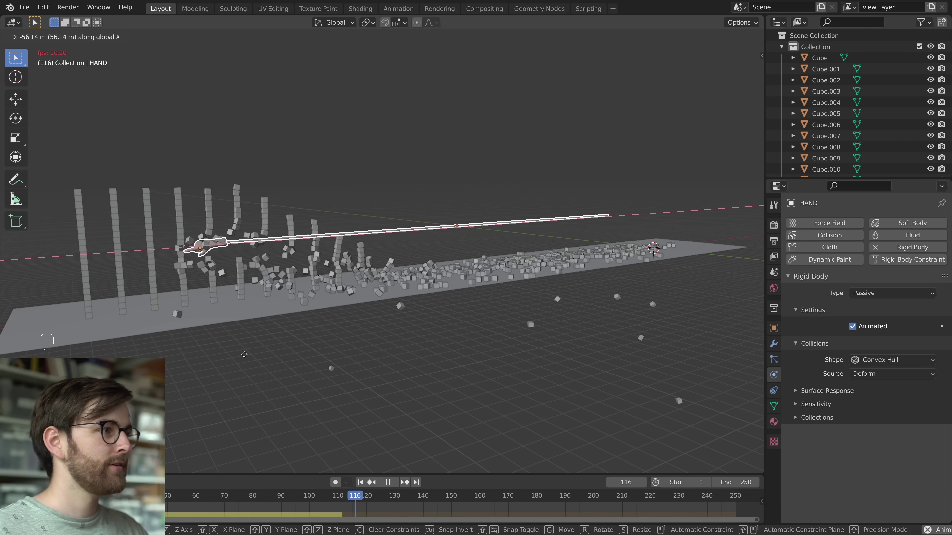
left_click(381, 469)
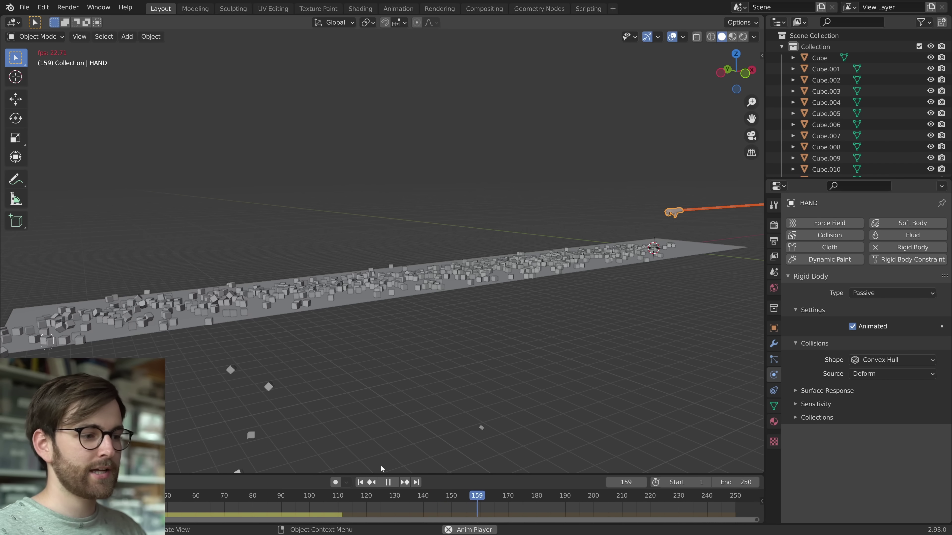
key("space")
key("space")
key("g")
key("x")
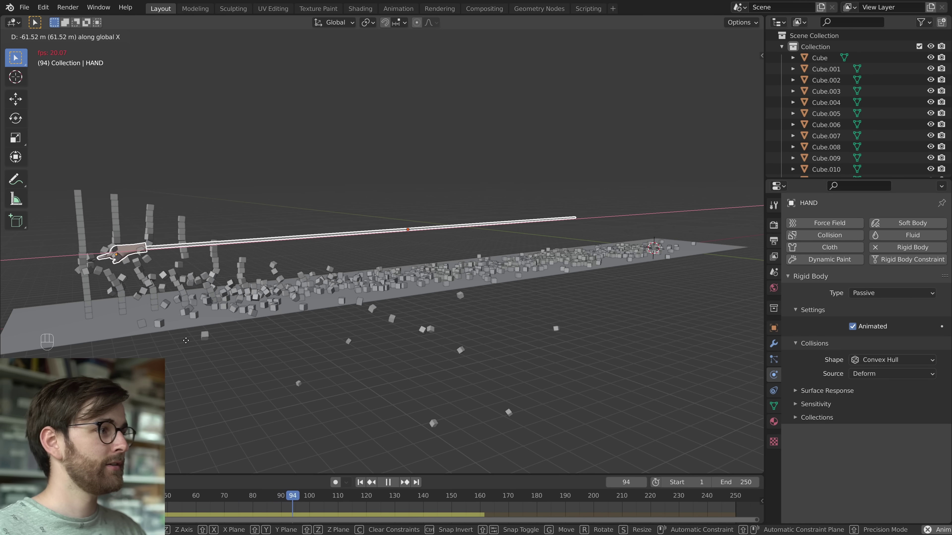
right_click(186, 340)
key("space")
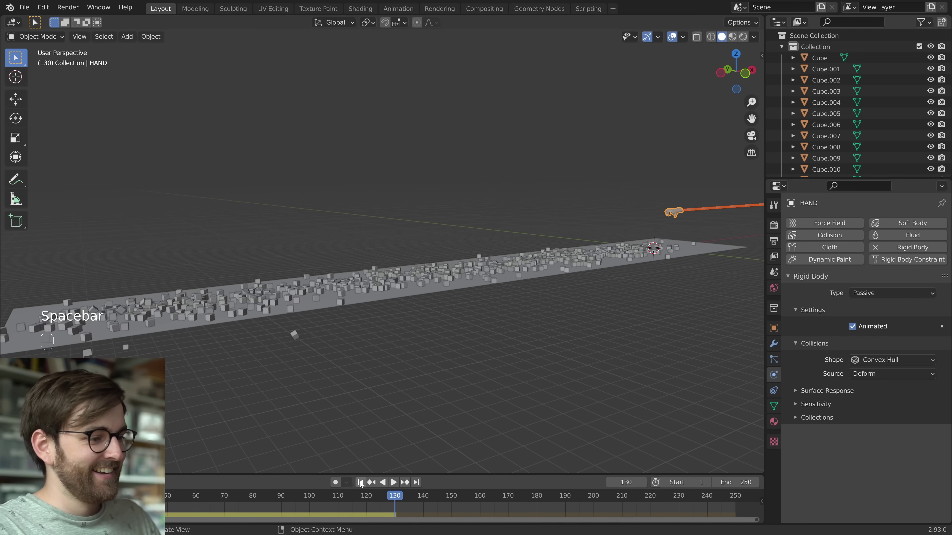
left_click(361, 482)
key("alt+a")
middle_click_drag(509, 327, 636, 291)
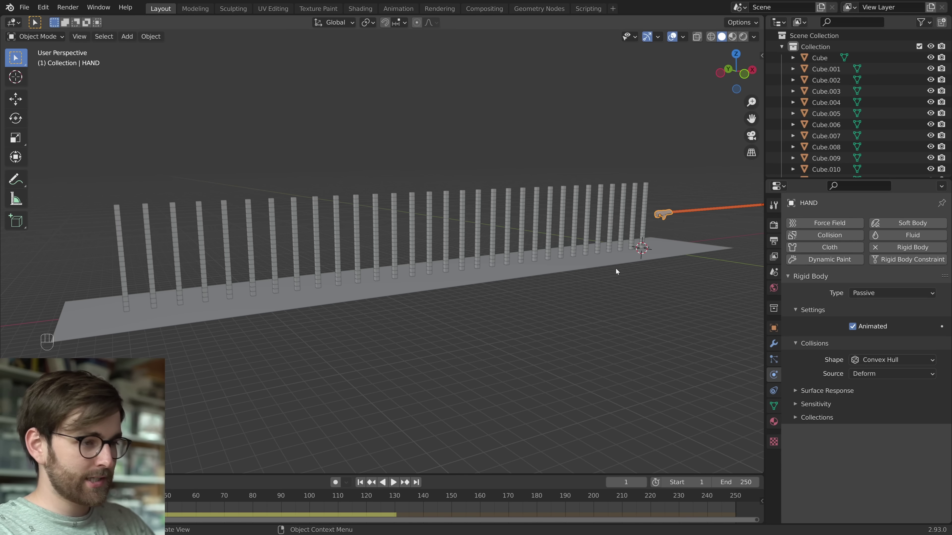
- Key the hand's location at frame 1, then advance the timeline to frame 200
key("i")
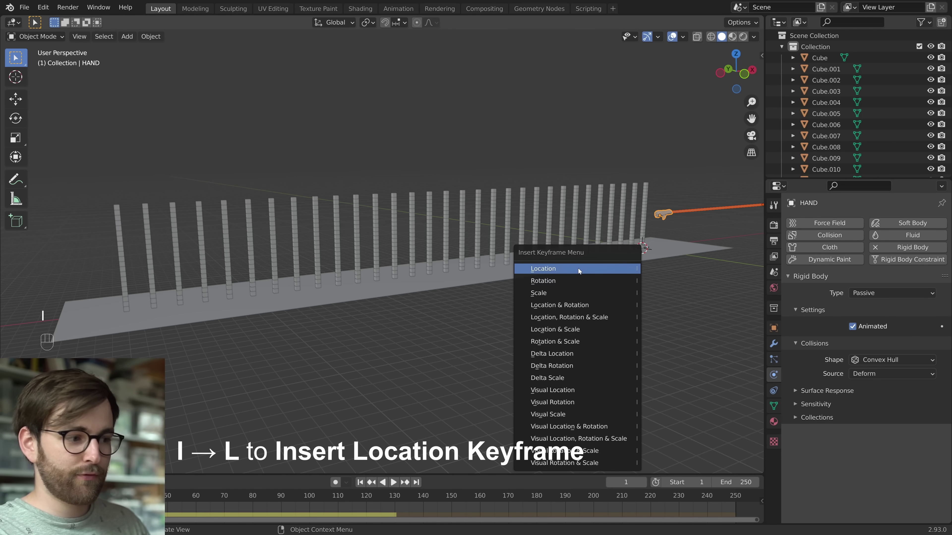
key("l")
key("space")
left_click(526, 496)
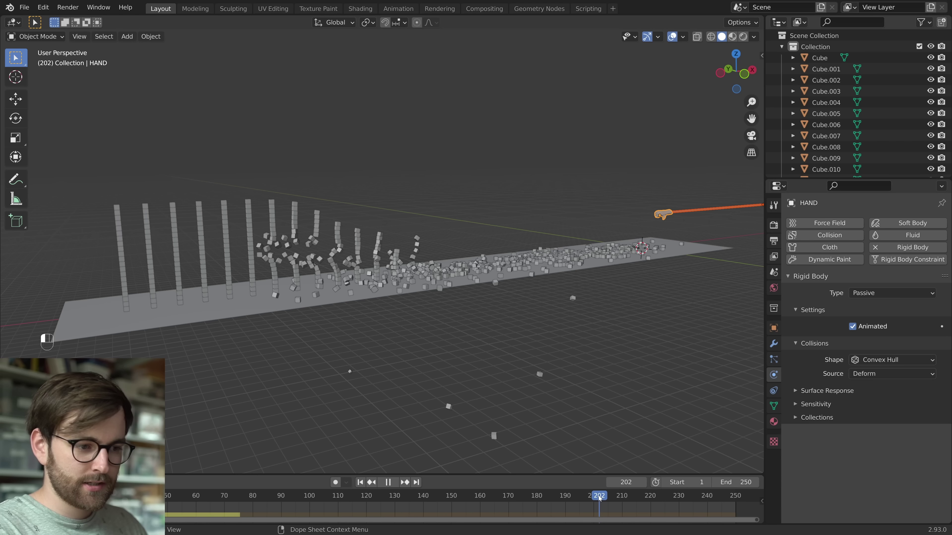
key("space")
- Move the hand 66.22 m left along X, key its location at frame 200, and return to frame 1
key("g")
key("x")
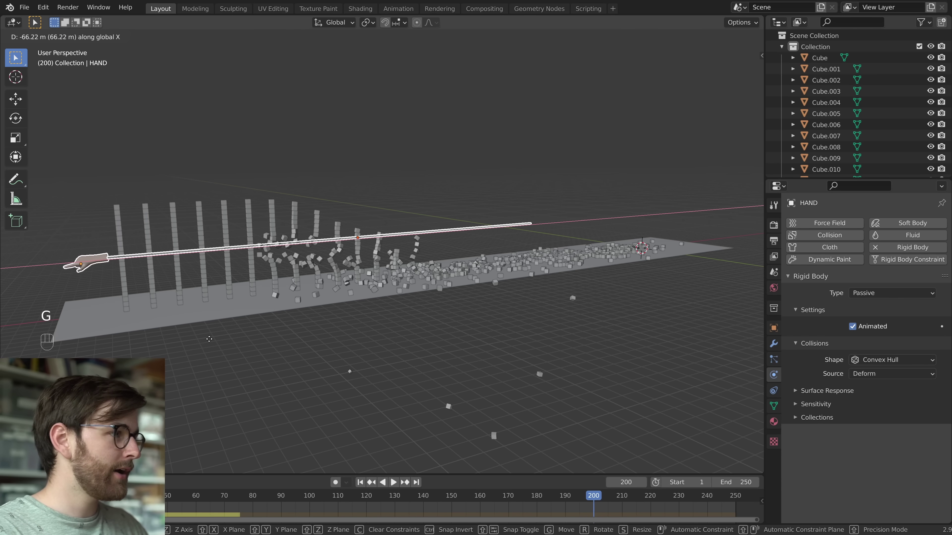
left_click(189, 353)
key("i")
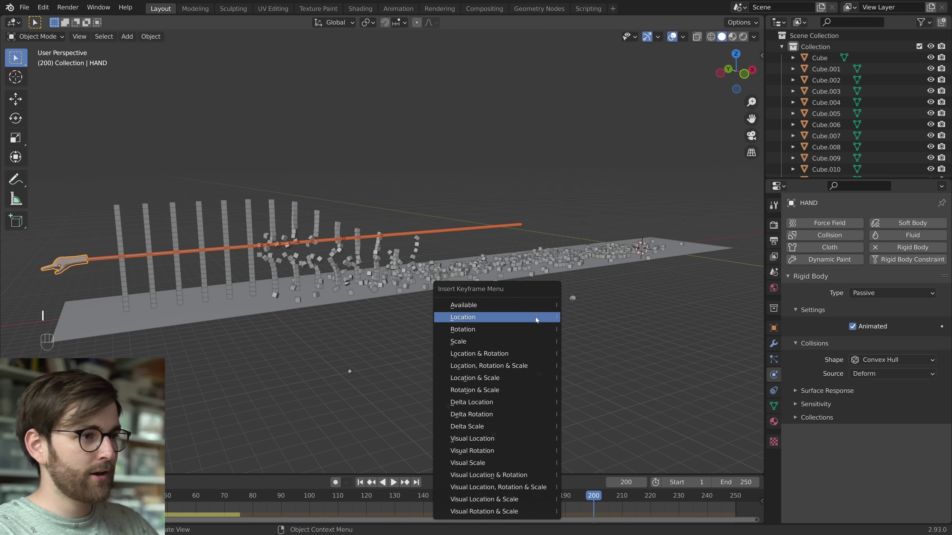
left_click(535, 319)
key("shift+Left")
key("alt+a")
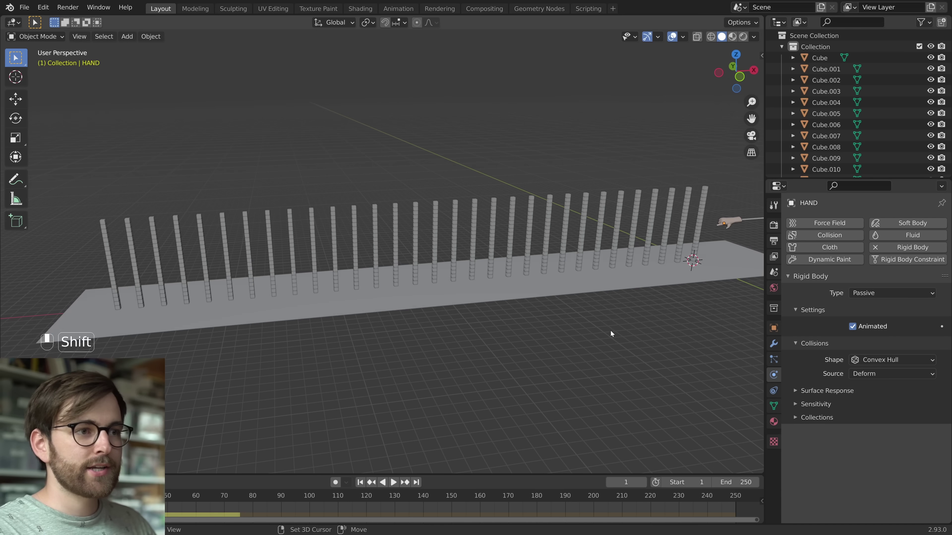
- Keep one cube column and delete all other columns and the hand via inverted selection
middle_click_drag(610, 331, 346, 357, "shift")
scroll(542, 365, "up", 3)
middle_click_drag(542, 365, 412, 360, "shift")
left_click_drag(363, 100, 405, 359)
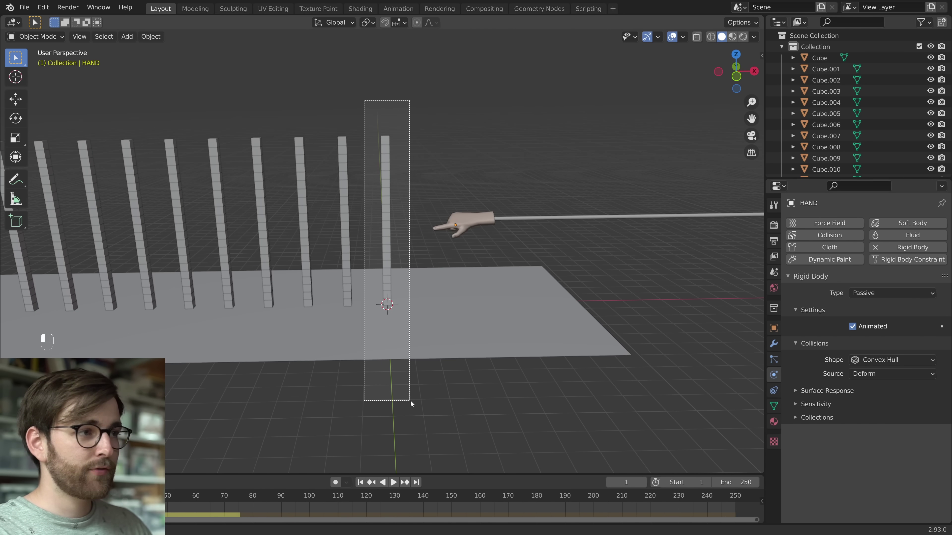
left_click_drag(410, 401, 418, 404)
left_click(104, 37)
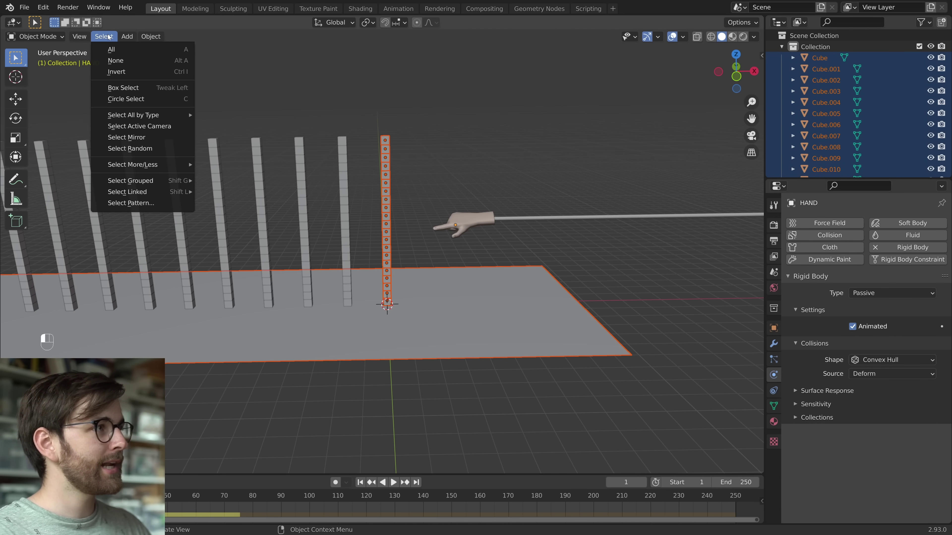
left_click(130, 71)
left_click(499, 307)
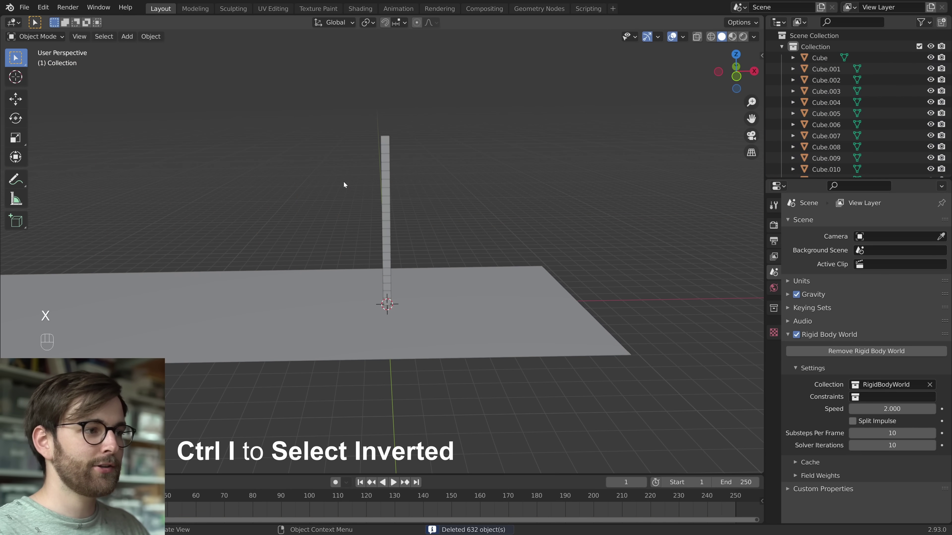
- Shrink the ground plane along X, centre it under the column, and apply its scale
left_click(452, 314)
key("s")
key("x")
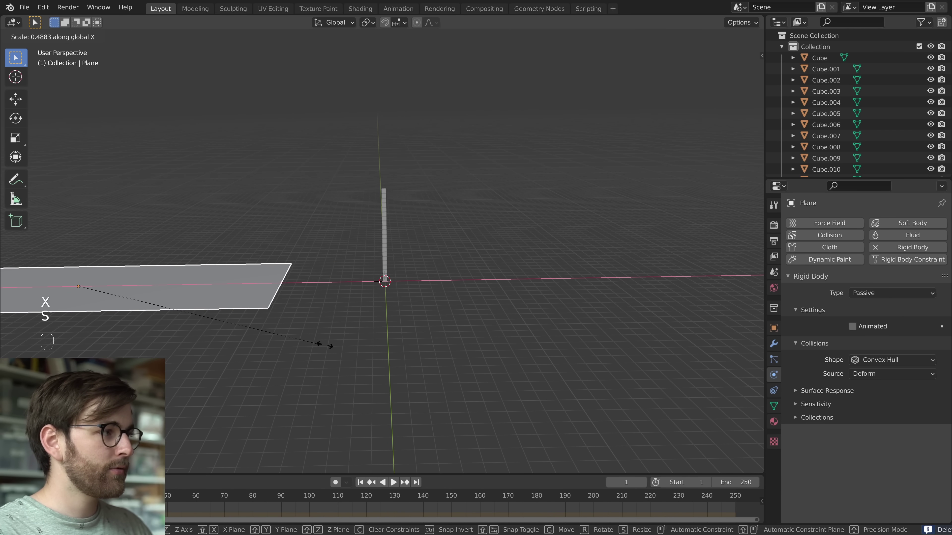
left_click(135, 334)
key("g")
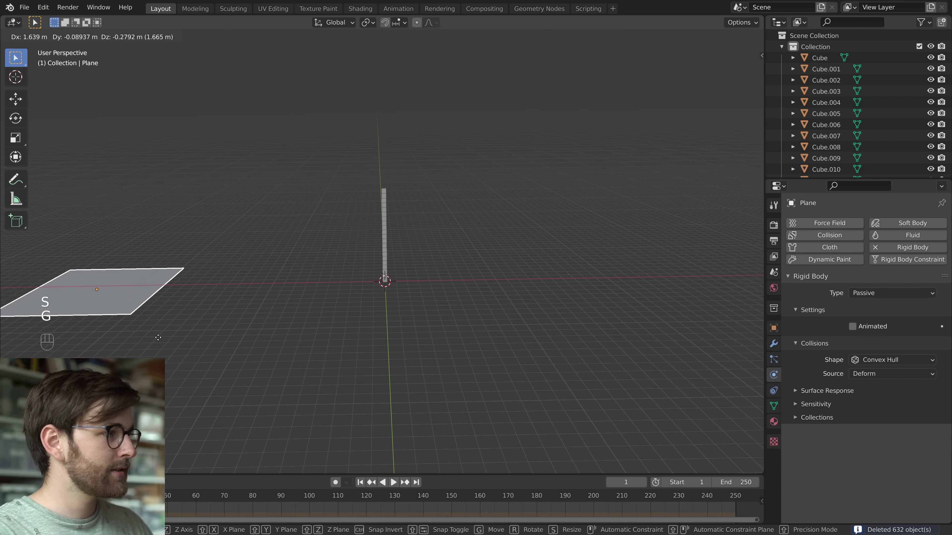
key("x")
left_click(444, 336)
middle_click_drag(457, 343, 388, 155)
key("ctrl+a")
left_click(514, 251)
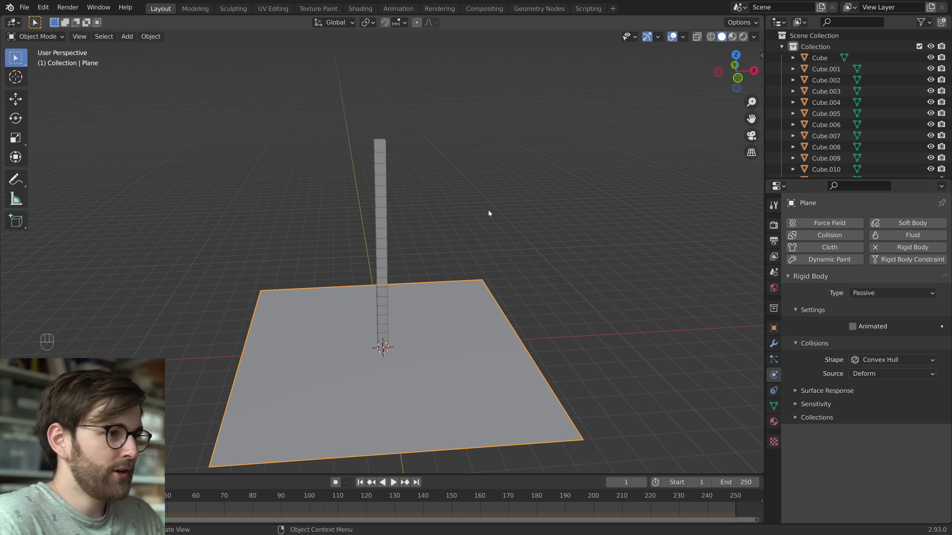
- Add an icosphere and raise it along Z high above the cube column
key("shift+a")
mouse_move(494, 216)
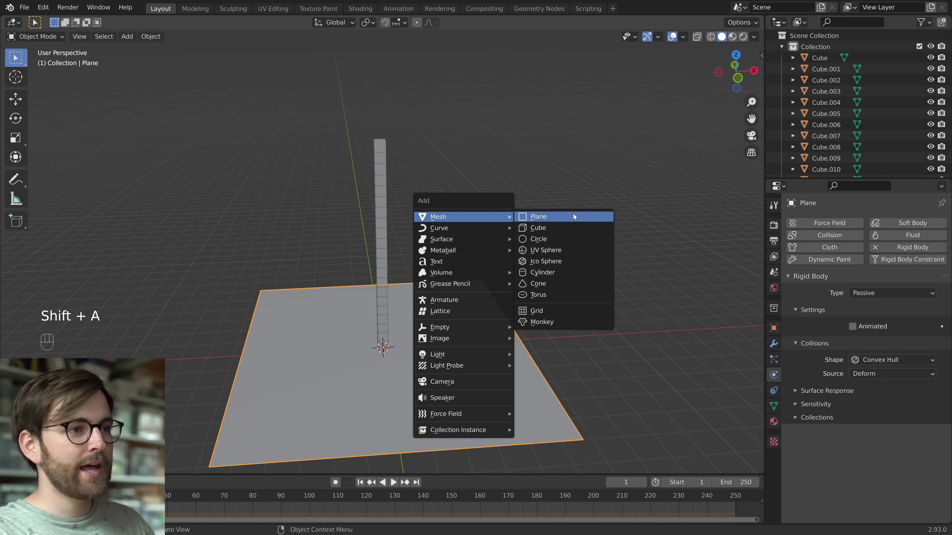
left_click(556, 263)
scroll(528, 272, "down", 1)
middle_click_drag(529, 274, 497, 339)
key("g")
key("z")
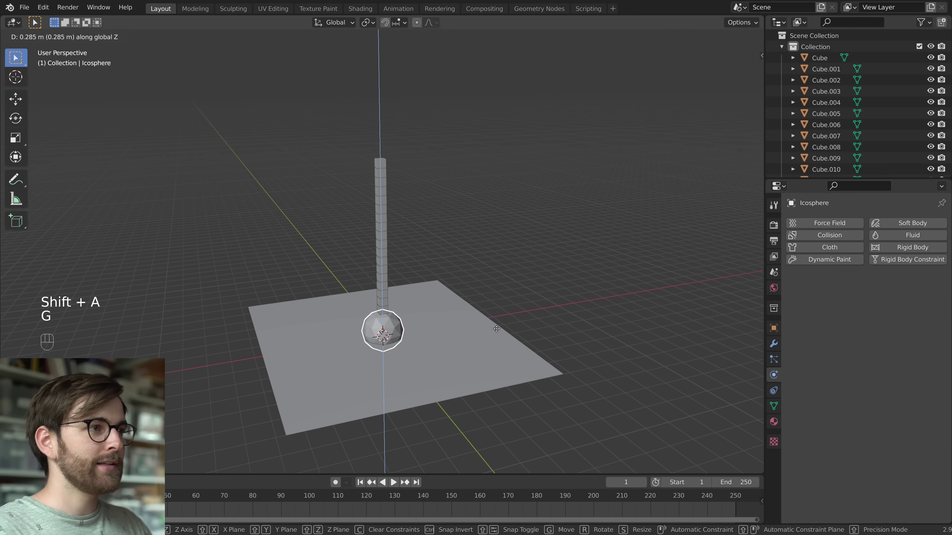
left_click(514, 118)
middle_click_drag(514, 118, 525, 154)
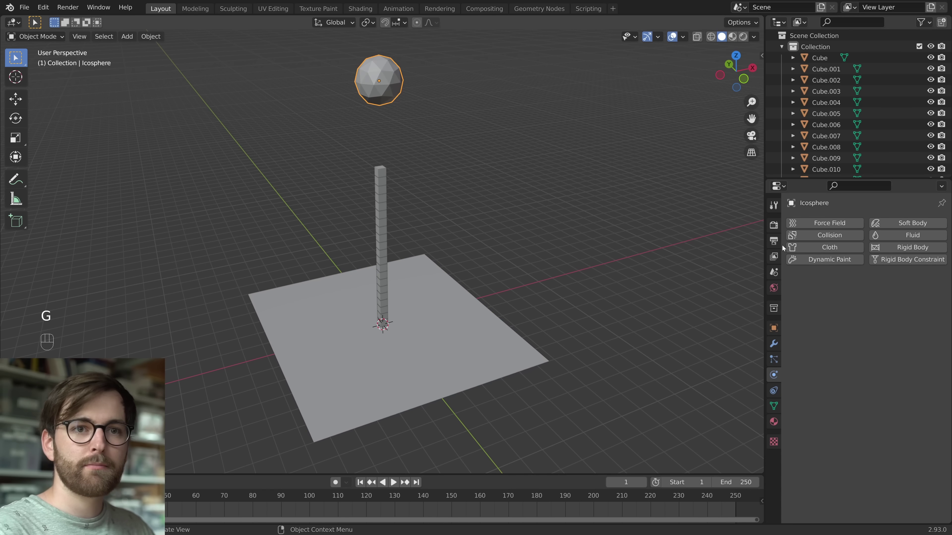
- Make the icosphere an Active rigid body and watch it drop onto the tower
left_click(896, 248)
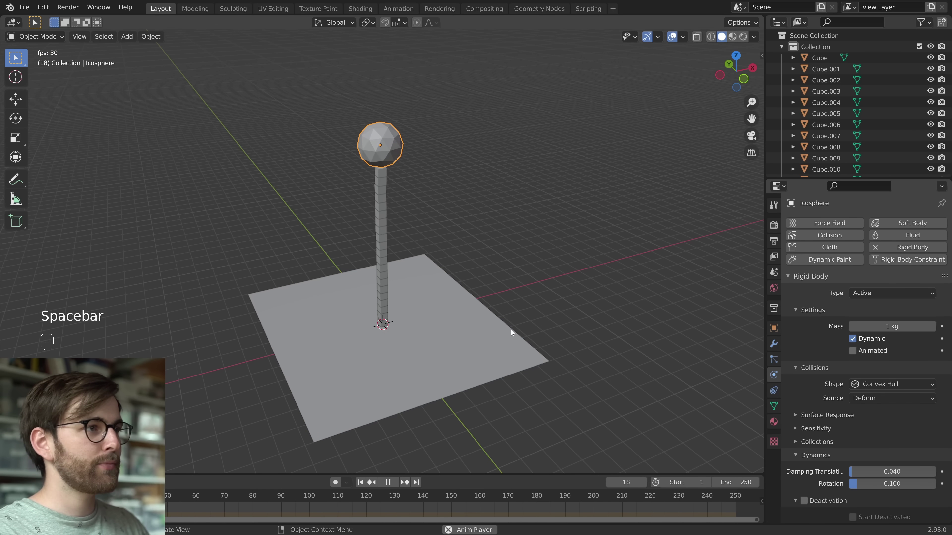
middle_click_drag(520, 330, 504, 315)
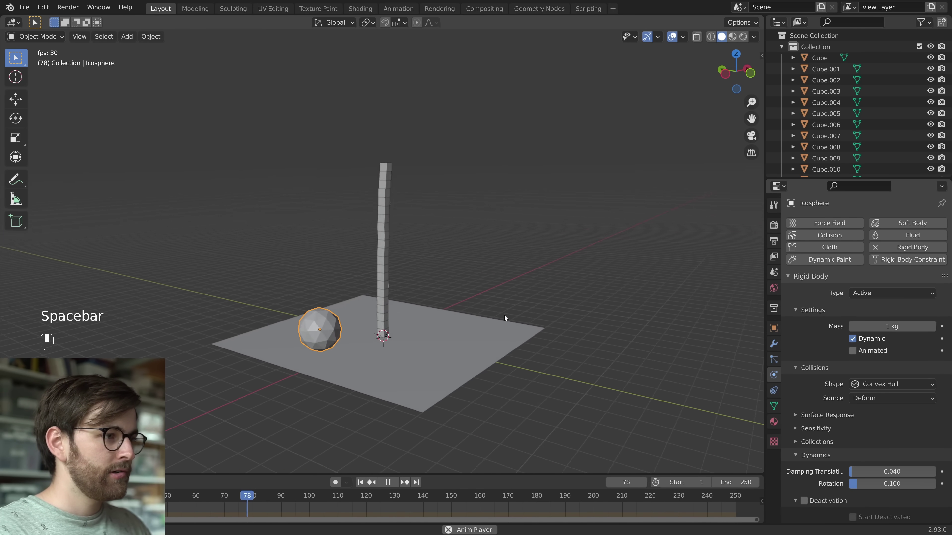
key("KP_Decimal")
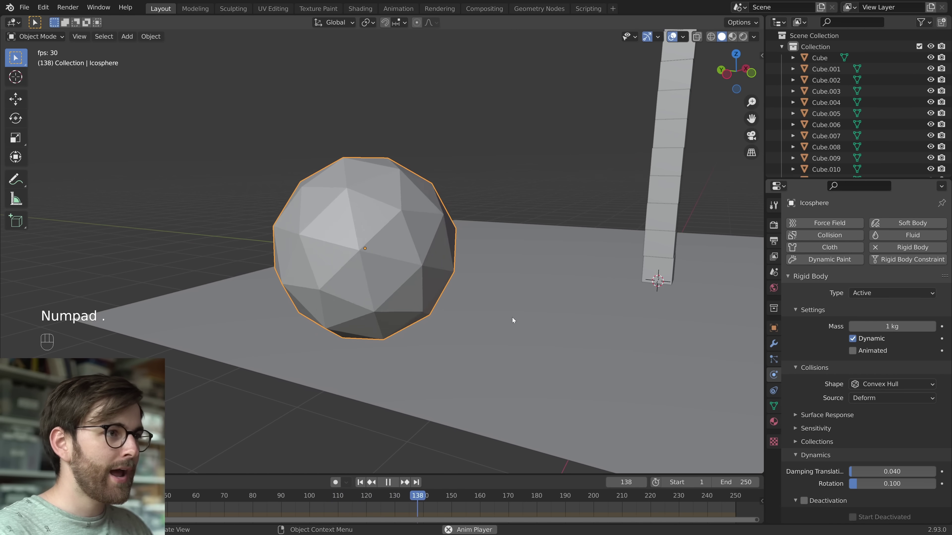
- Change the icosphere's collision shape from Convex Hull to Sphere and replay the drop
key("space")
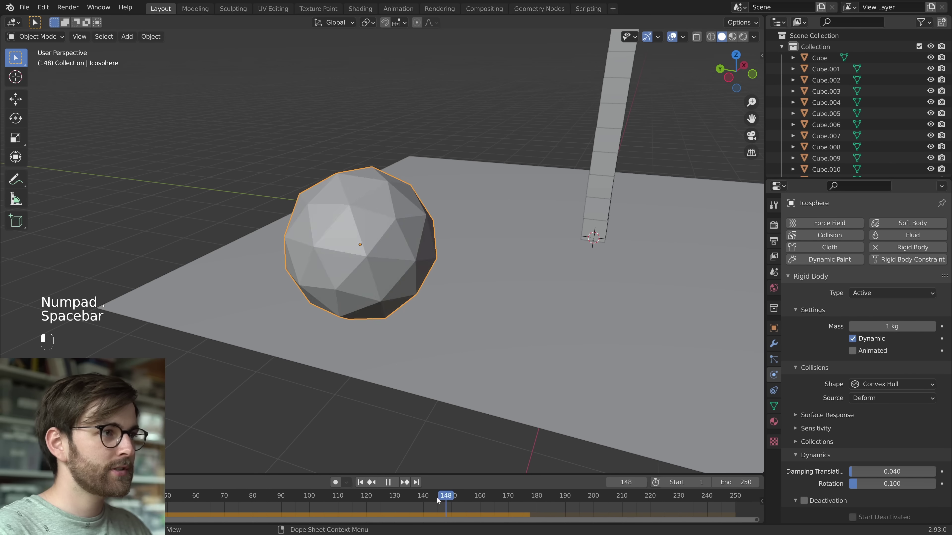
key("space")
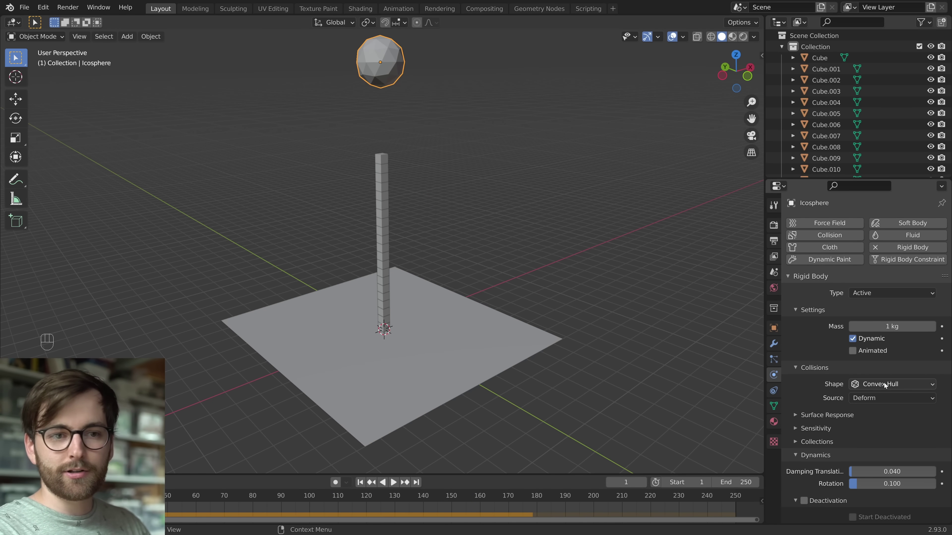
left_click(876, 384)
left_click(876, 409)
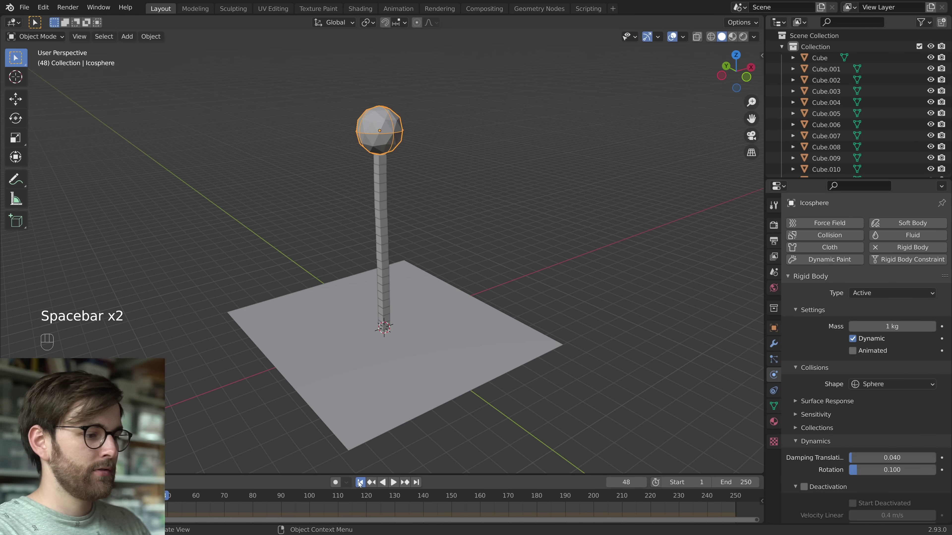
key("space")
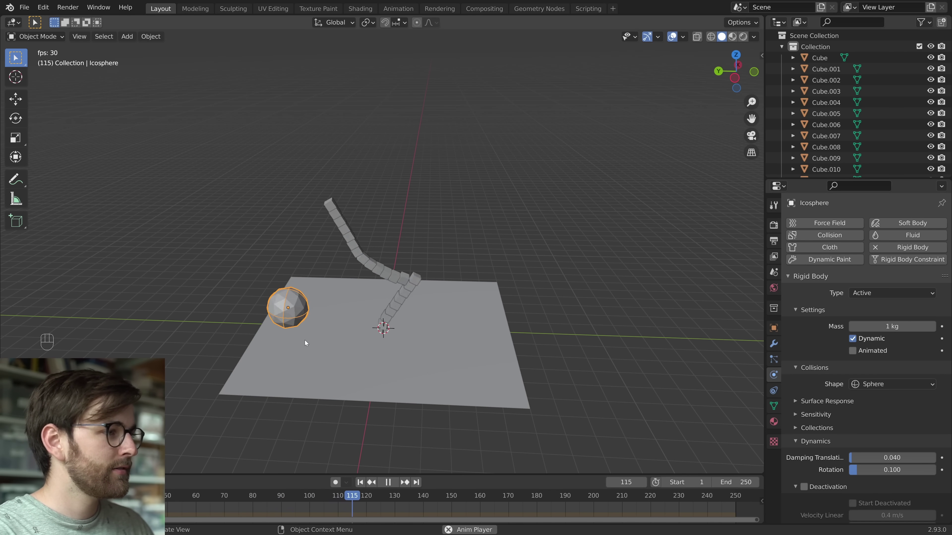
key("alt+a")
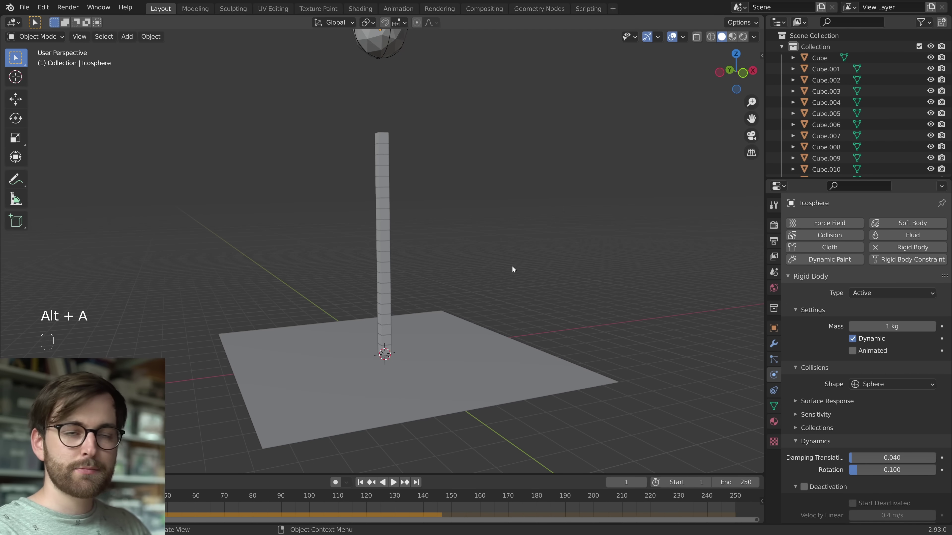
- Box-select the cube column and offset it along X with grid snapping
middle_click_drag(512, 269, 491, 325)
left_click_drag(355, 133, 395, 355)
middle_click_drag(395, 355, 509, 341)
key("g")
key("x")
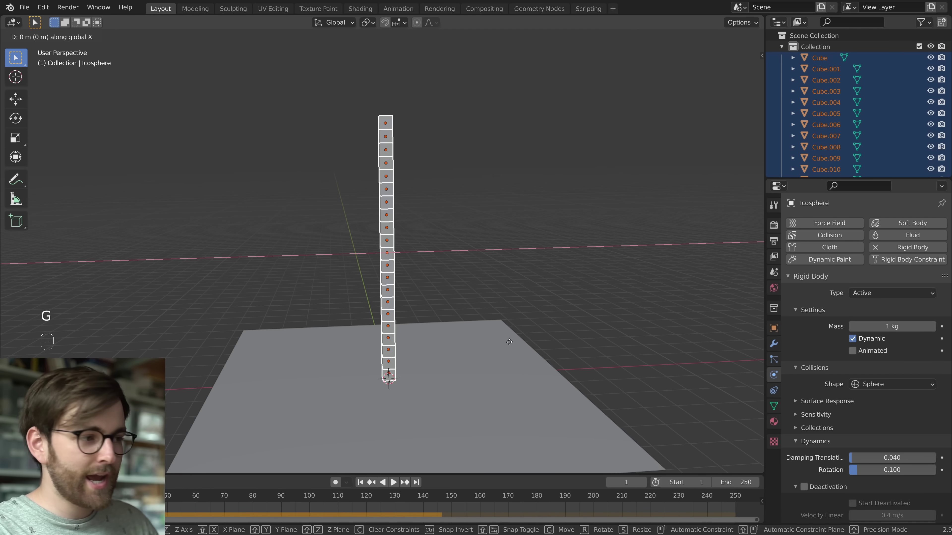
key("ctrl")
left_click(468, 343)
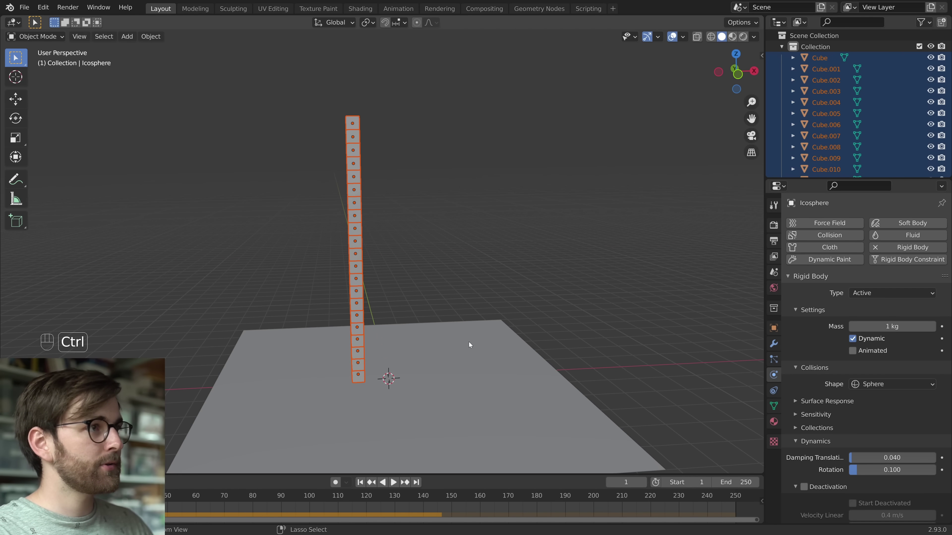
middle_click_drag(468, 344, 495, 302)
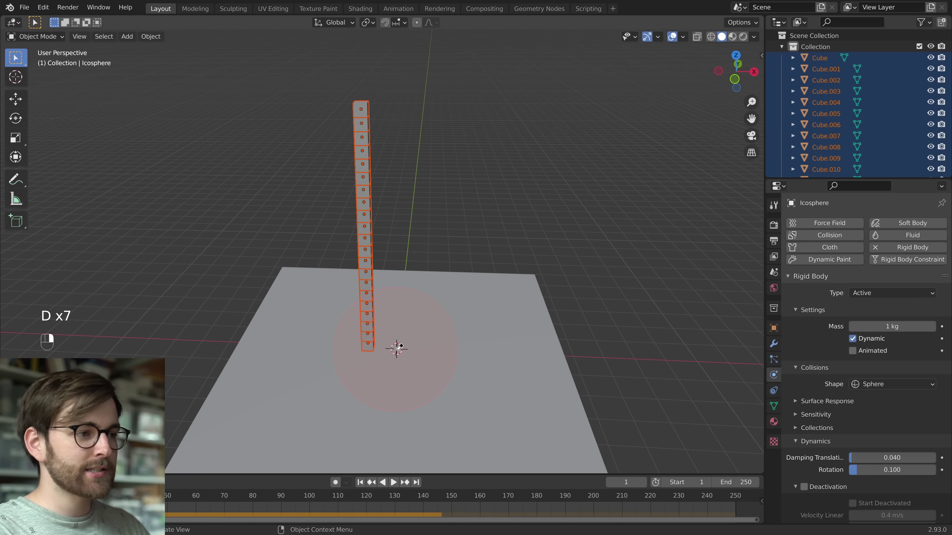
key("d")
key("d")
- Set the pivot point to 3D Cursor and duplicate the column rotated around Z
left_click(365, 23)
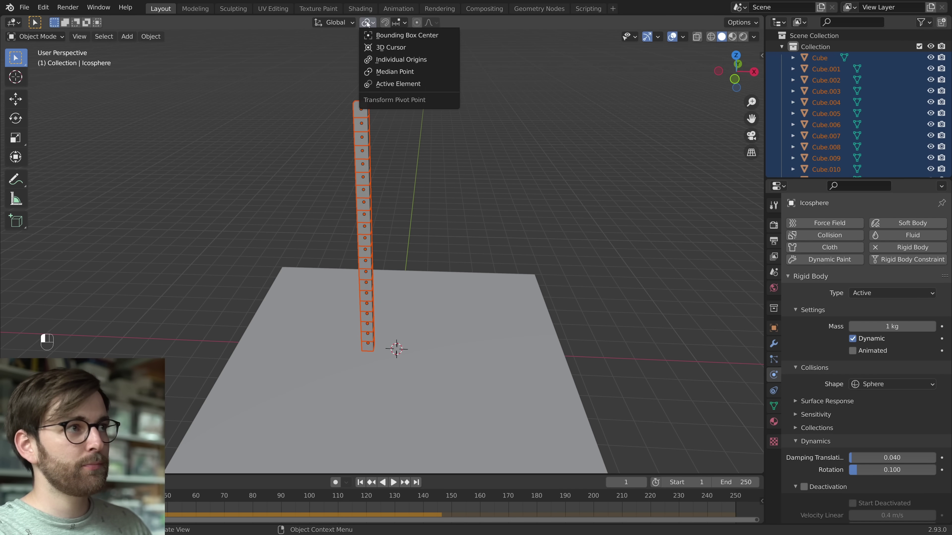
left_click(411, 48)
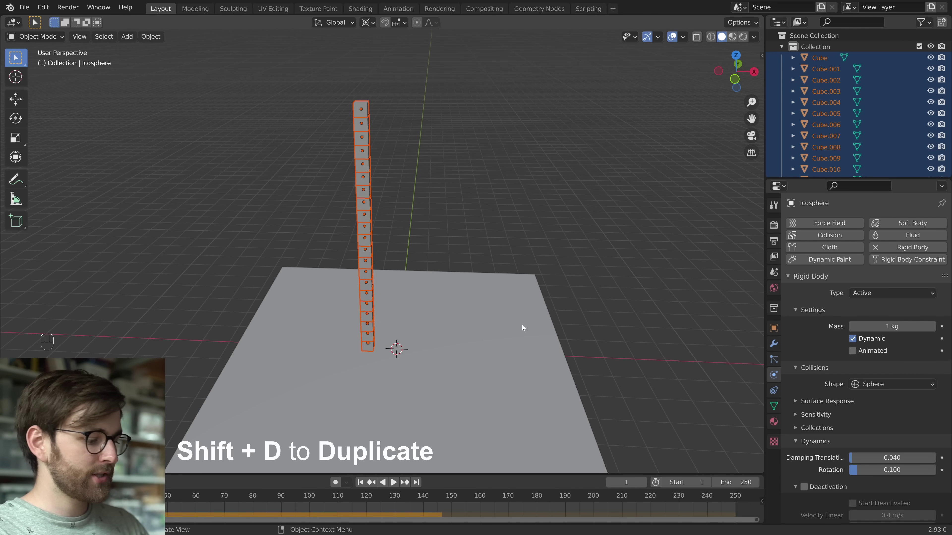
key("shift+d")
key("r")
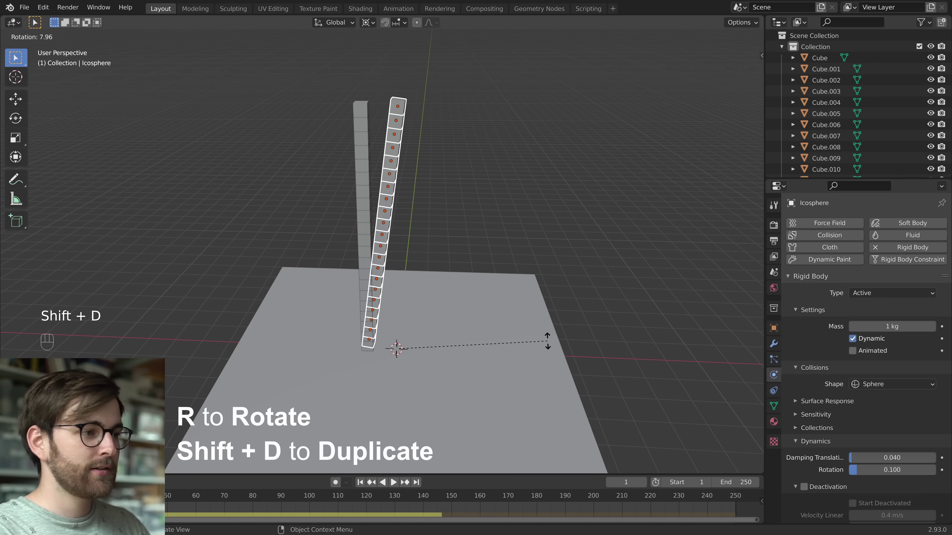
key("z")
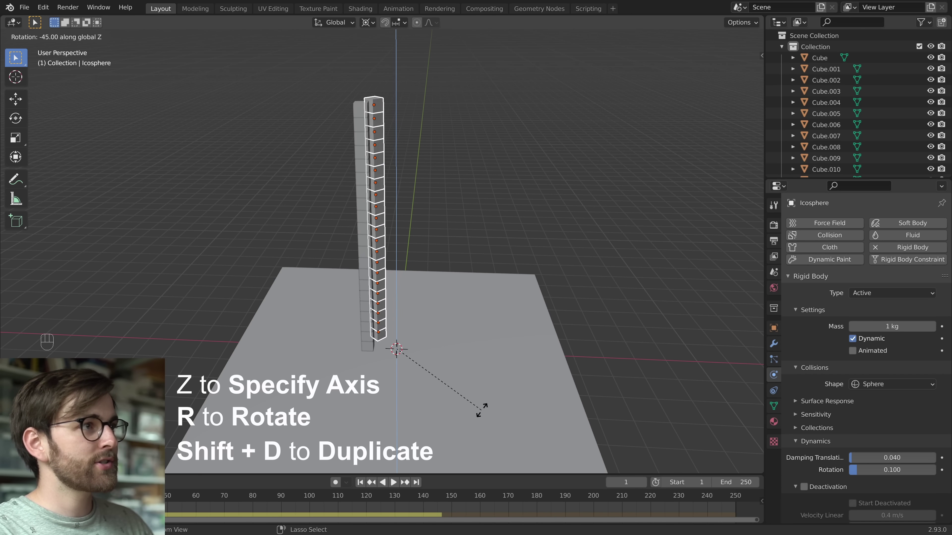
key("ctrl")
left_click(515, 388)
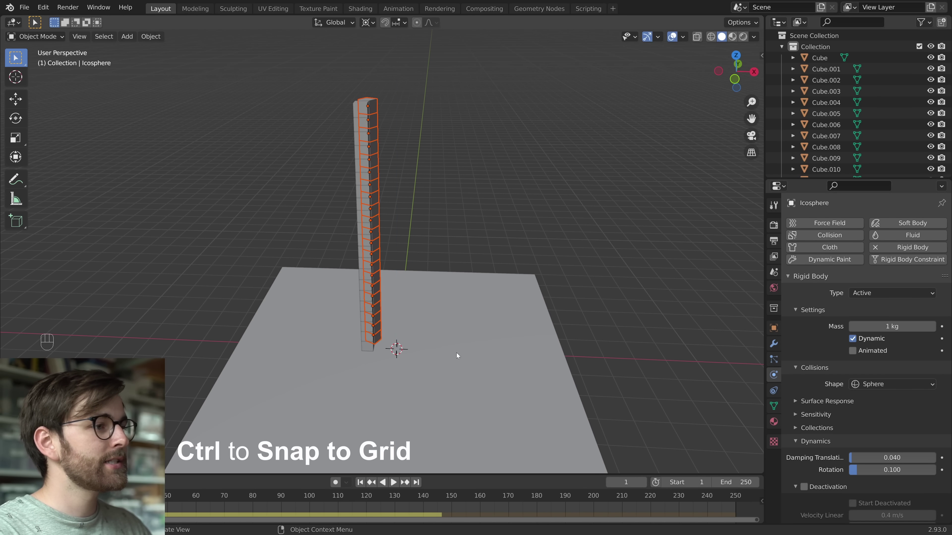
- Repeat the duplicate-and-rotate with Shift+R until the ring of columns closes
middle_click_drag(456, 352, 527, 386)
key("shift+r")
key("shift+r")
key("shift+r")
key("shift+r")
key("shift+r")
key("shift+r")
key("shift+r")
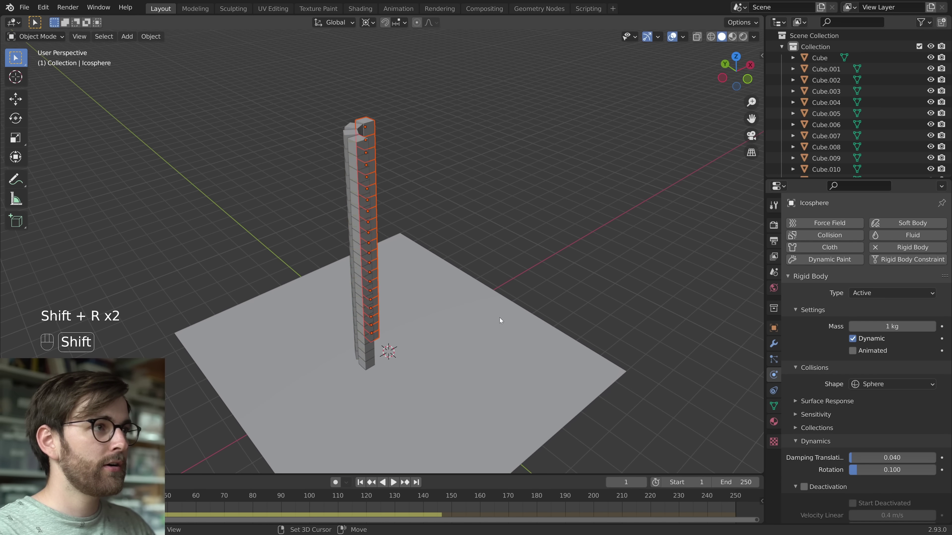
key("shift+r")
key("shift+r")
key("shift+r")
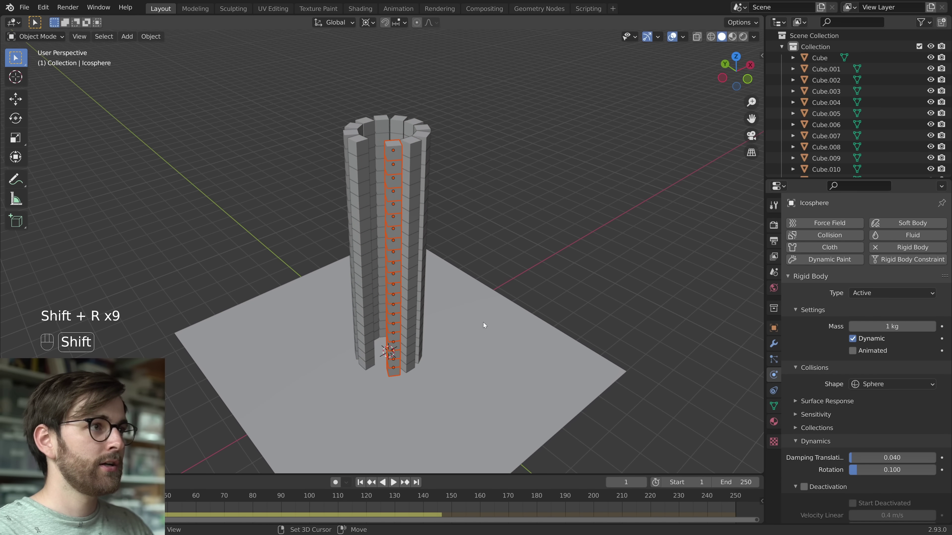
scroll(483, 321, "down", 3)
key("alt+a")
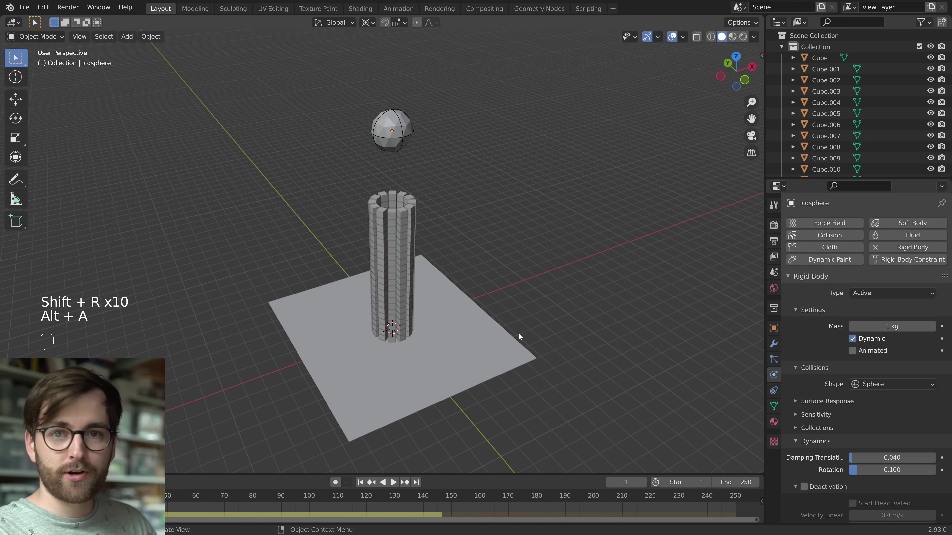
key("space")
key("space")
key("space")
middle_click(515, 236, "alt")
- Replay the simulation with the 25 kg icosphere smashing the ring tower, rewinding to frame 1
key("space")
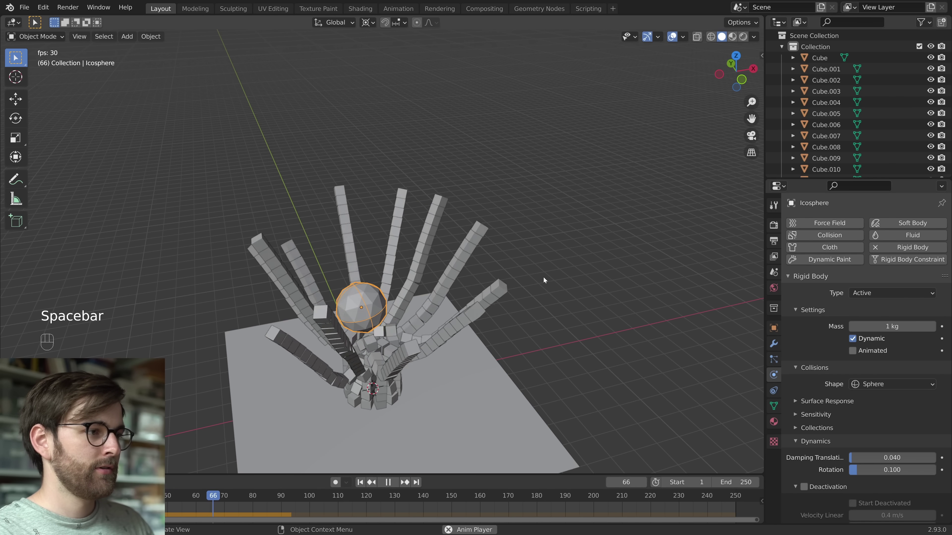
key("space")
left_click(360, 483)
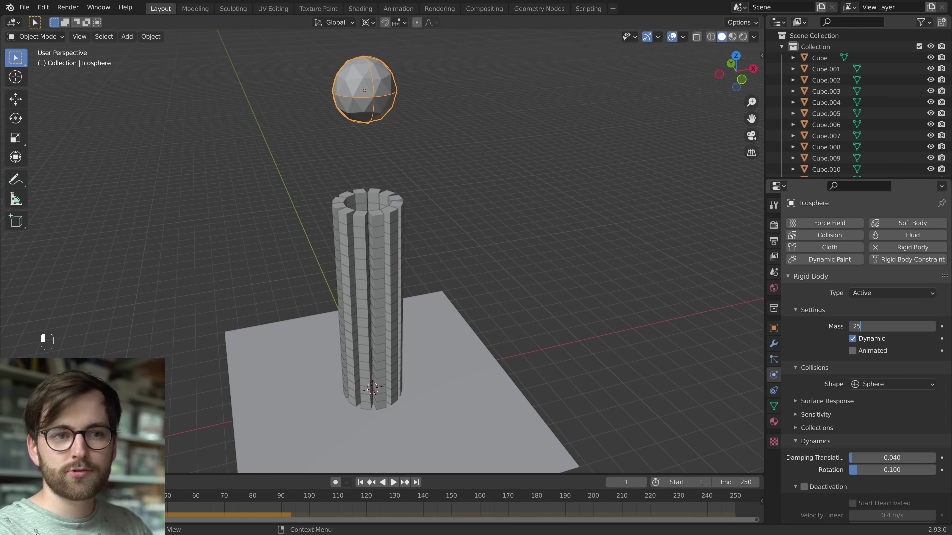
key("space")
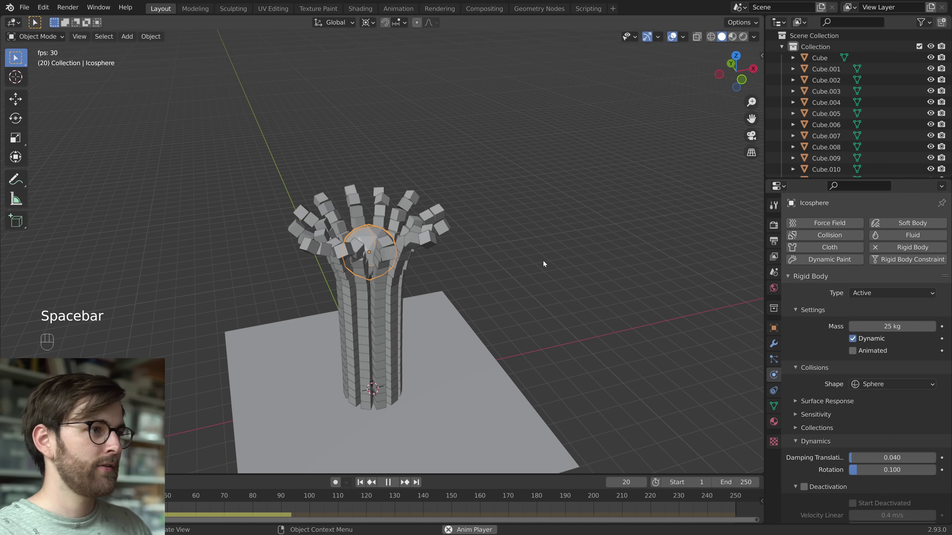
key("space")
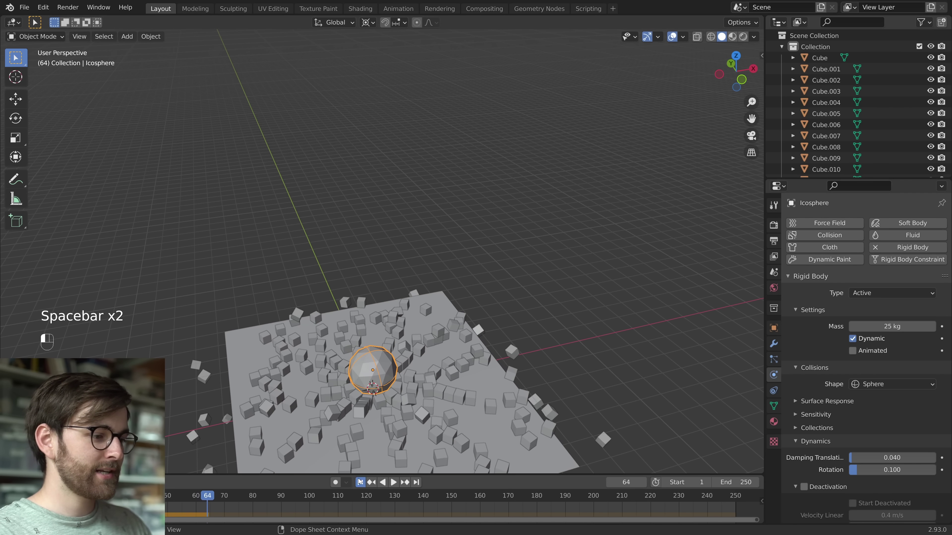
left_click(360, 482)
key("space")
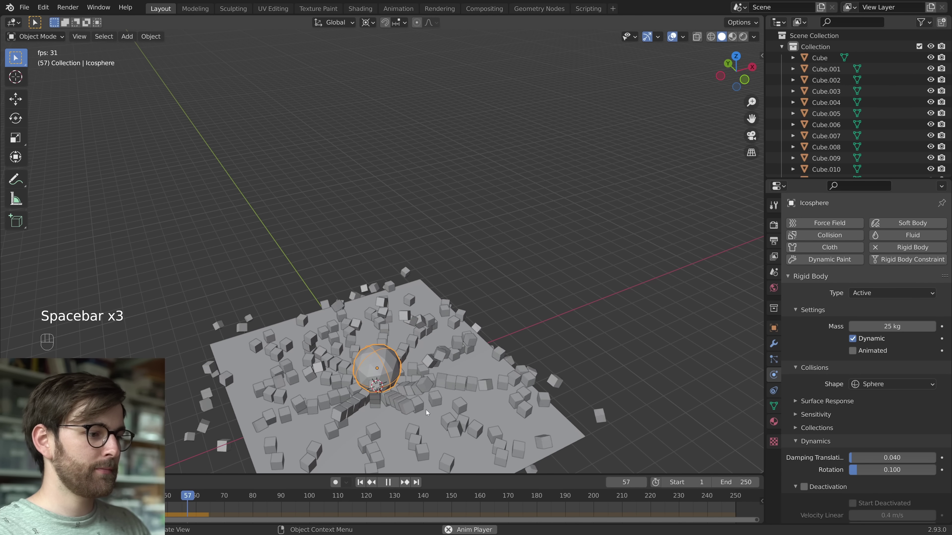
key("space")
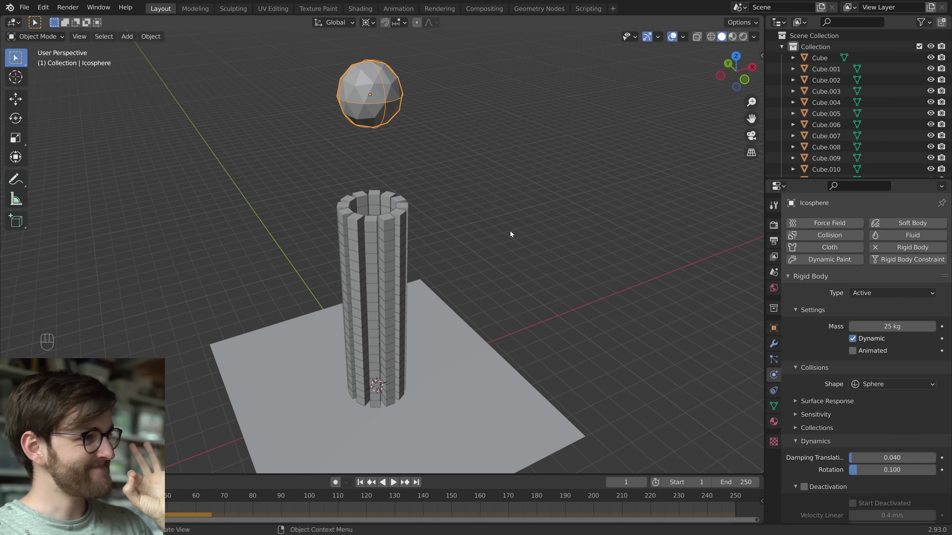
- Raise the icosphere about 2.3 m along Z, then test and rewind the simulation to frame 1
scroll(512, 209, "down", 8)
middle_click_drag(506, 264, 527, 302, "shift")
key("g")
key("z")
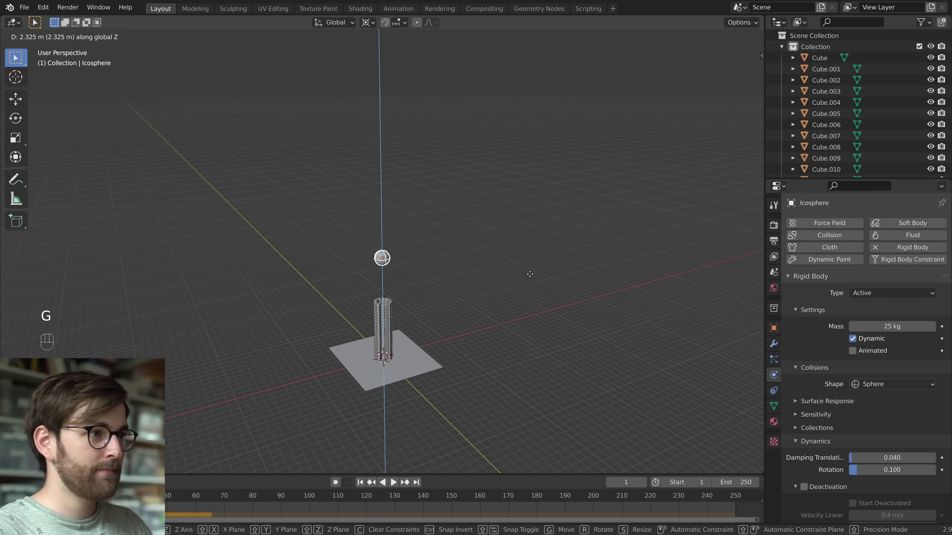
scroll(536, 200, "up", 2)
key("space")
key("space")
key("alt+a")
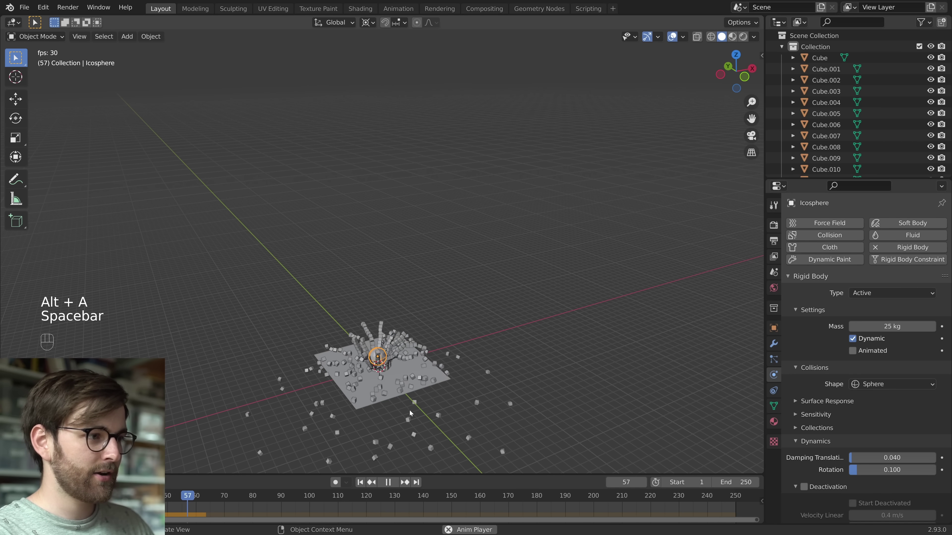
key("space")
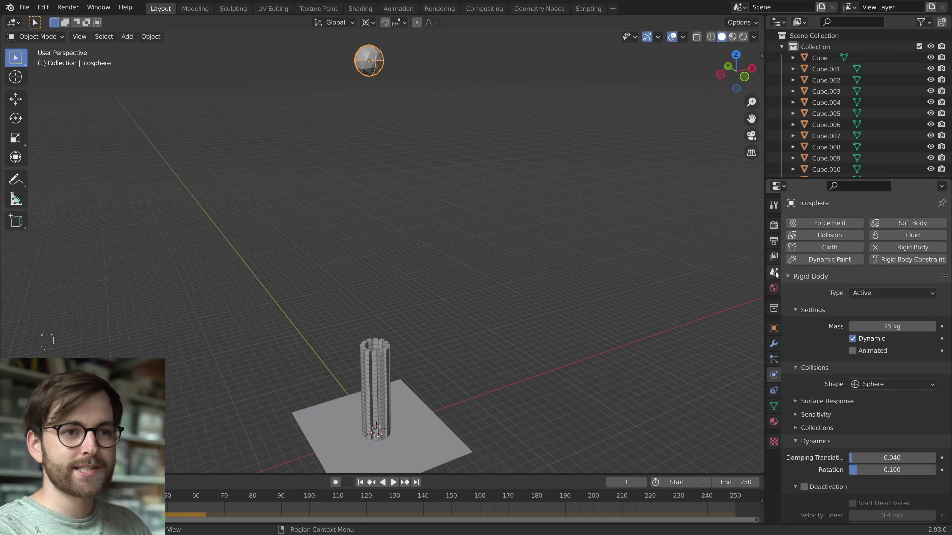
- Keyframe the Rigid Body World speed at 2.000 on frame 31
left_click(775, 273)
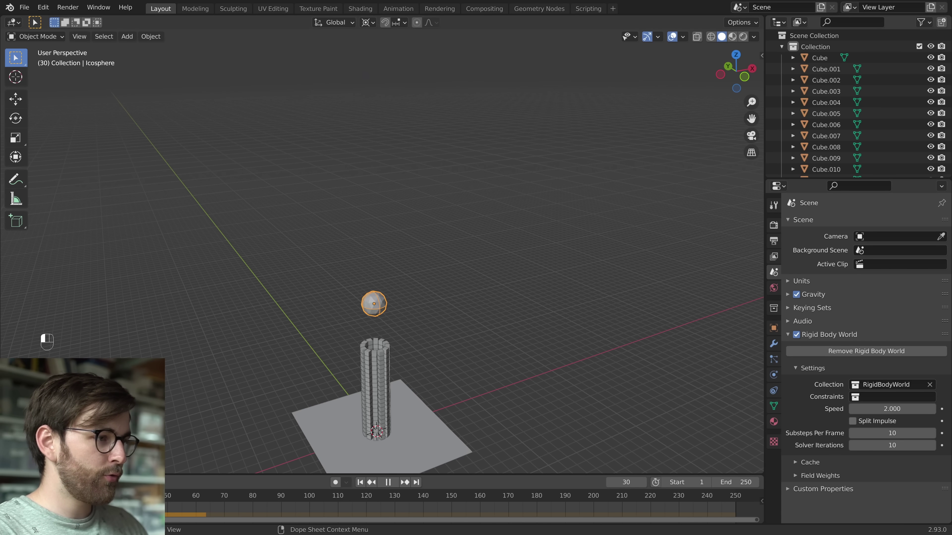
key("space")
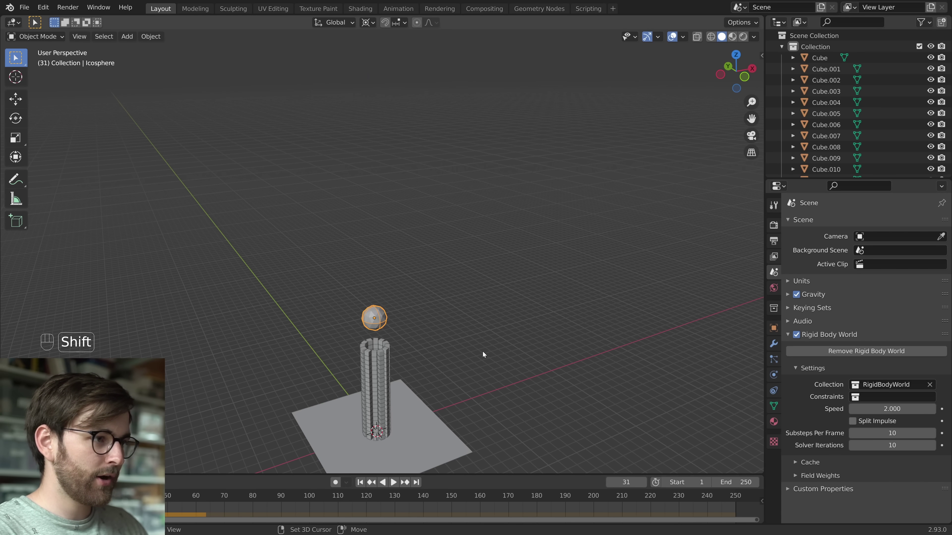
scroll(500, 328, "up", 3)
key("Left")
key("Right")
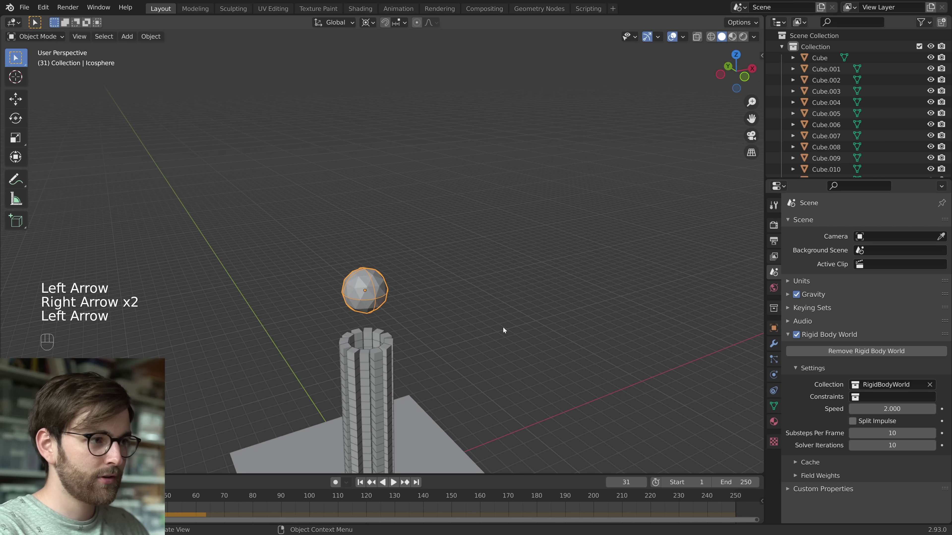
right_click(882, 409)
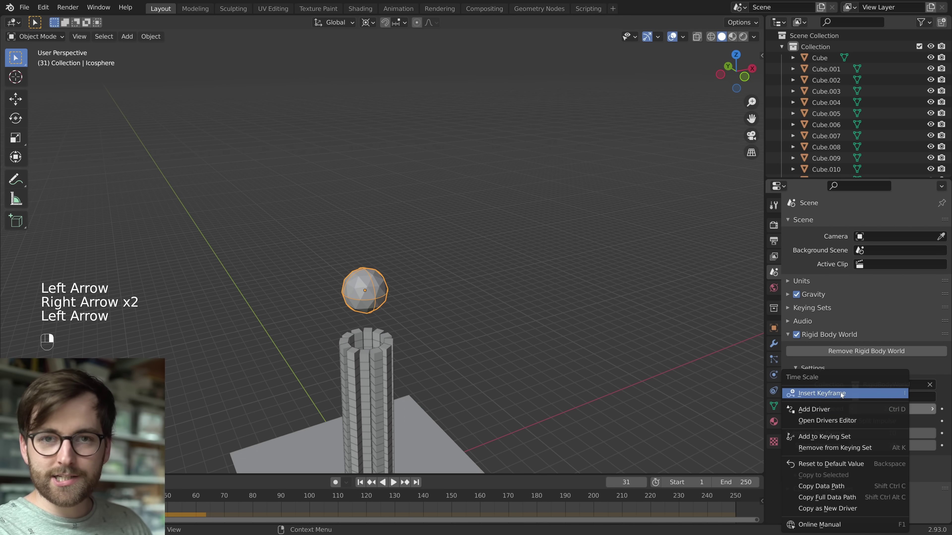
left_click(841, 393)
- Keyframe the simulation speed at 0.100 on frame 33, then return to frame 1
middle_click_drag(511, 310, 516, 229, "shift")
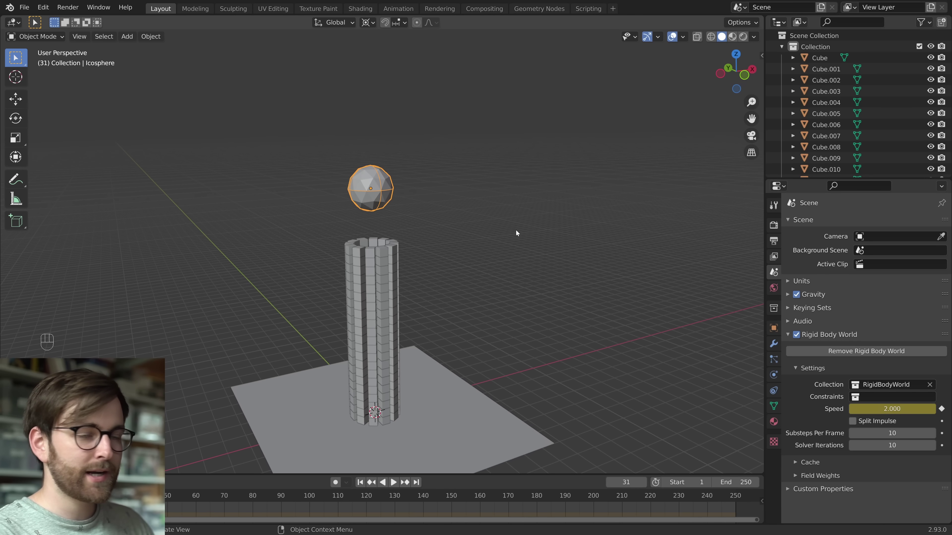
key("Right")
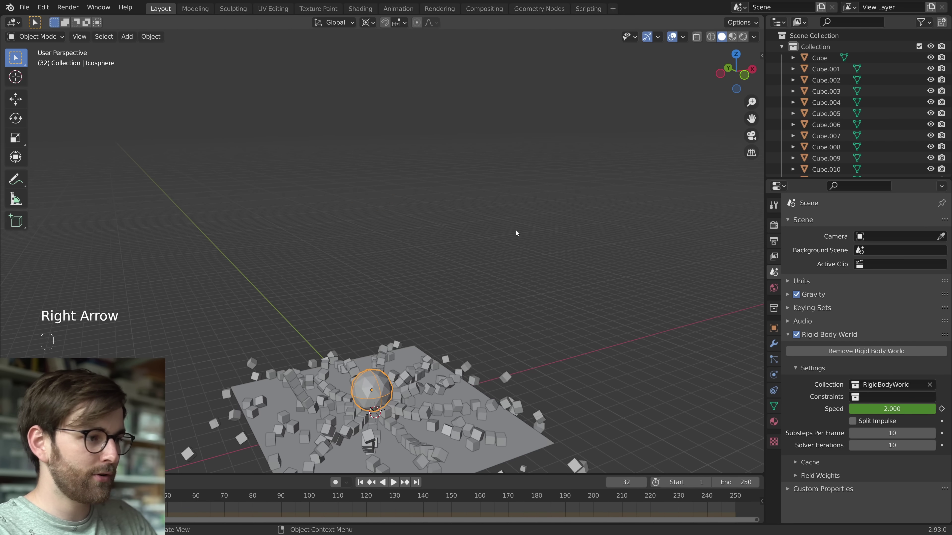
key("Right")
key("Right")
key("Left")
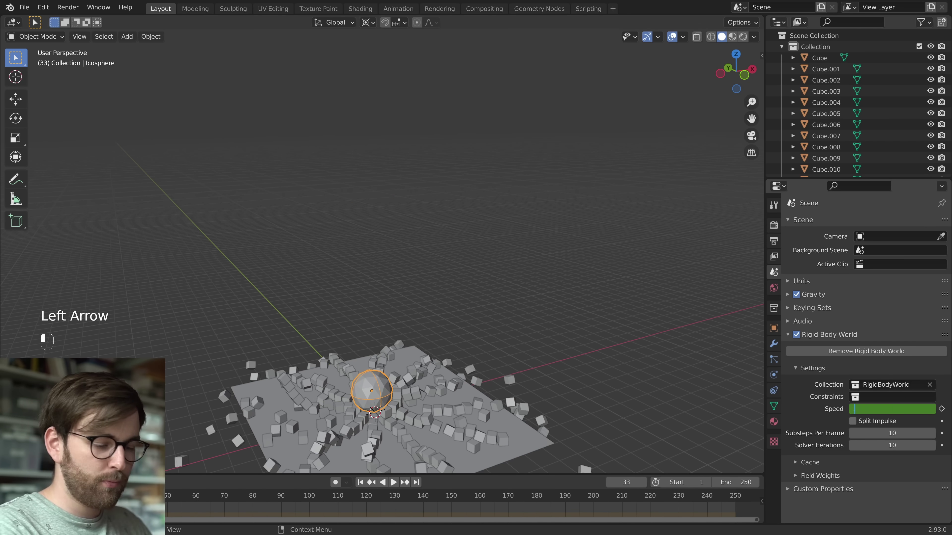
right_click(898, 409)
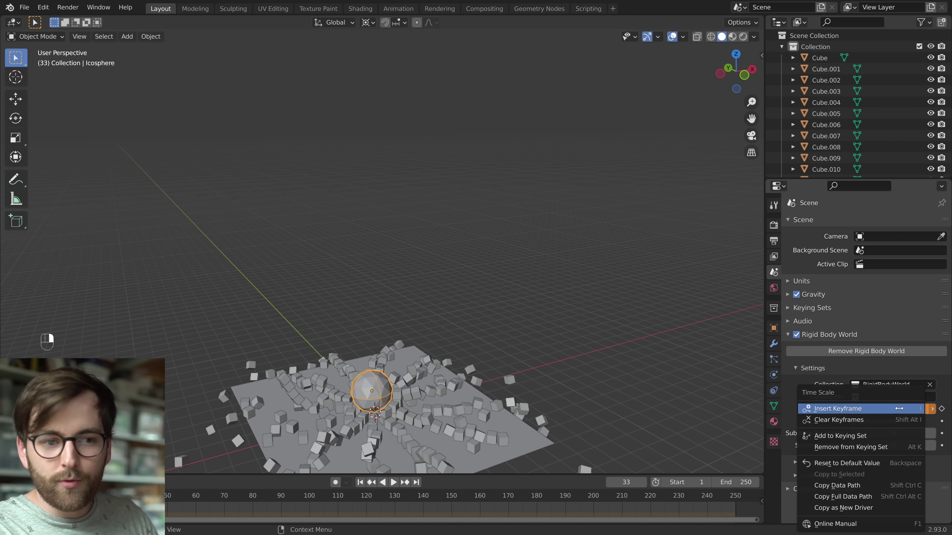
left_click(864, 398)
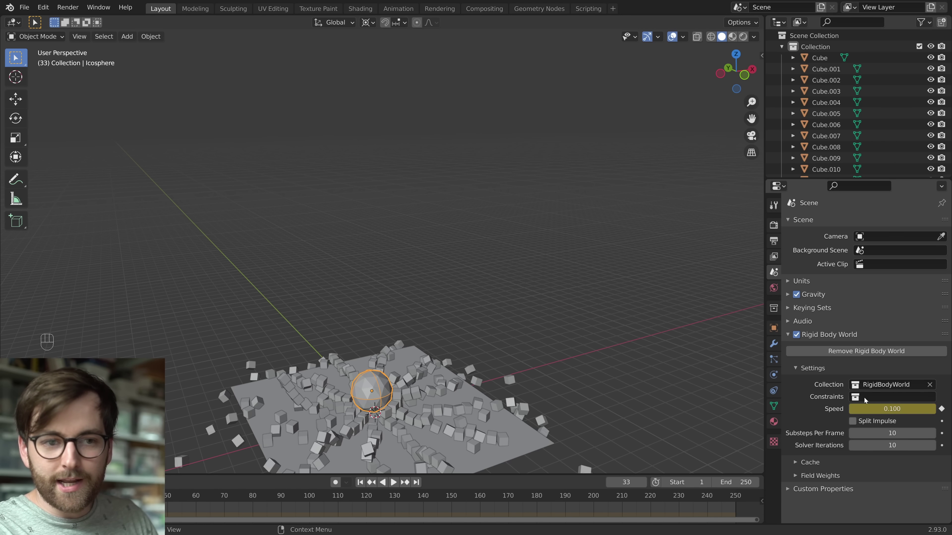
left_click(360, 482)
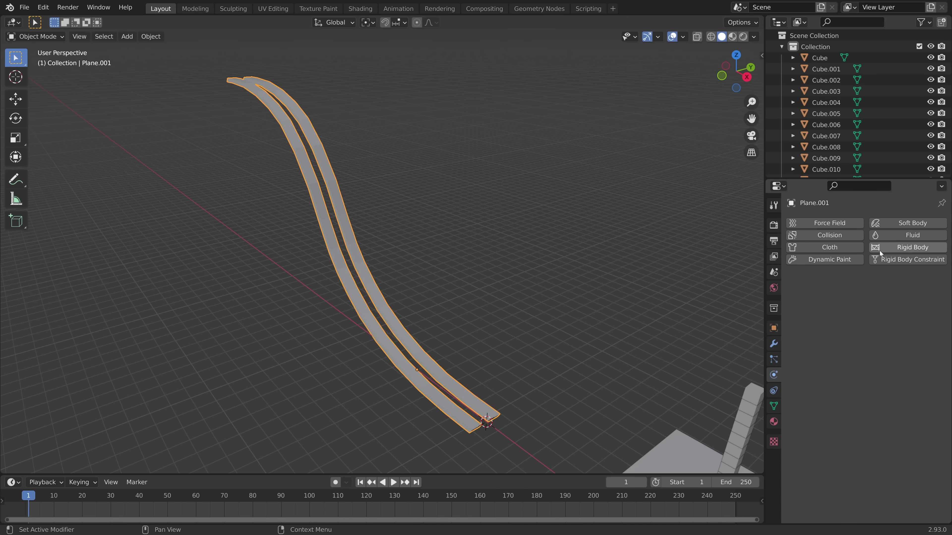
- Give the curved rail track a Passive rigid body with Mesh collision shape
left_click(881, 249)
left_click(866, 319)
left_click(877, 360)
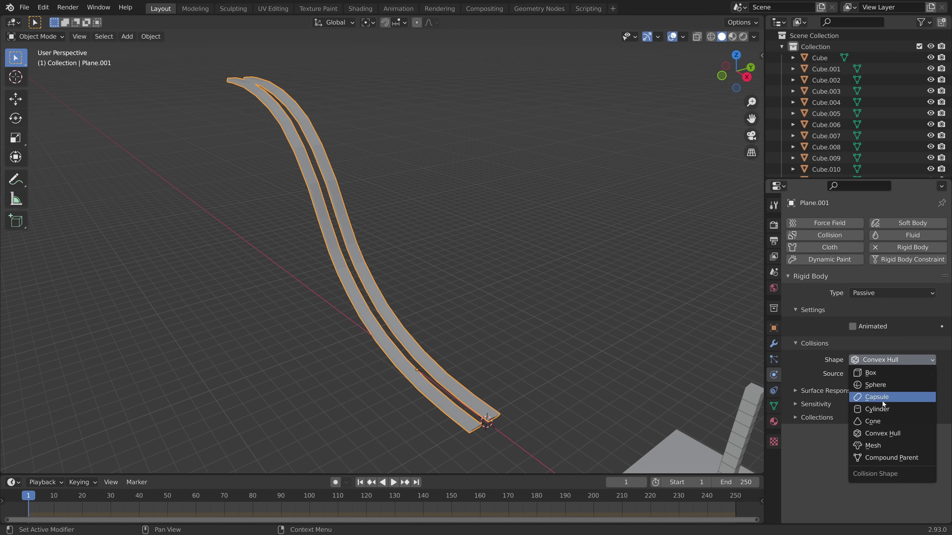
left_click(888, 445)
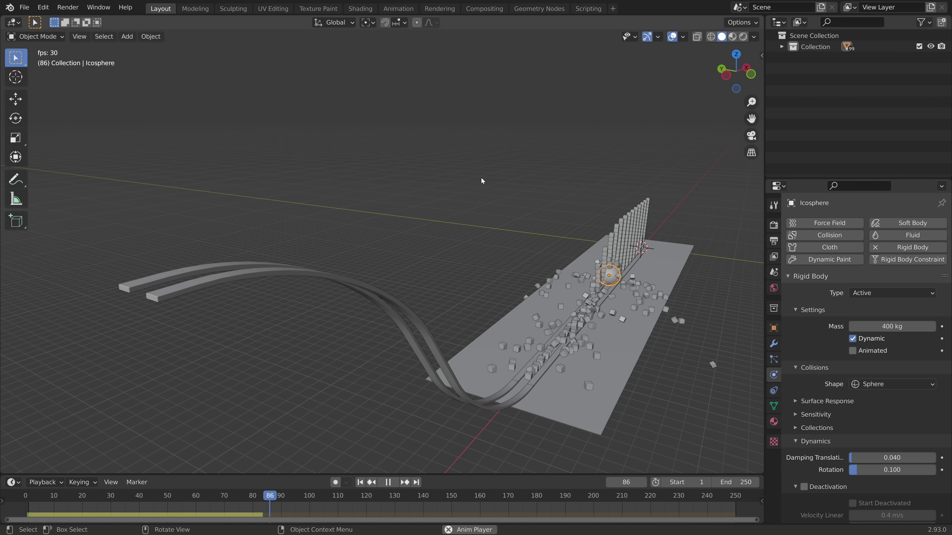
- Rewind, select everything and bake the rigid body simulation to keyframes for frames 1-250
key("space")
key("shift+Left")
key("a")
left_click(151, 36)
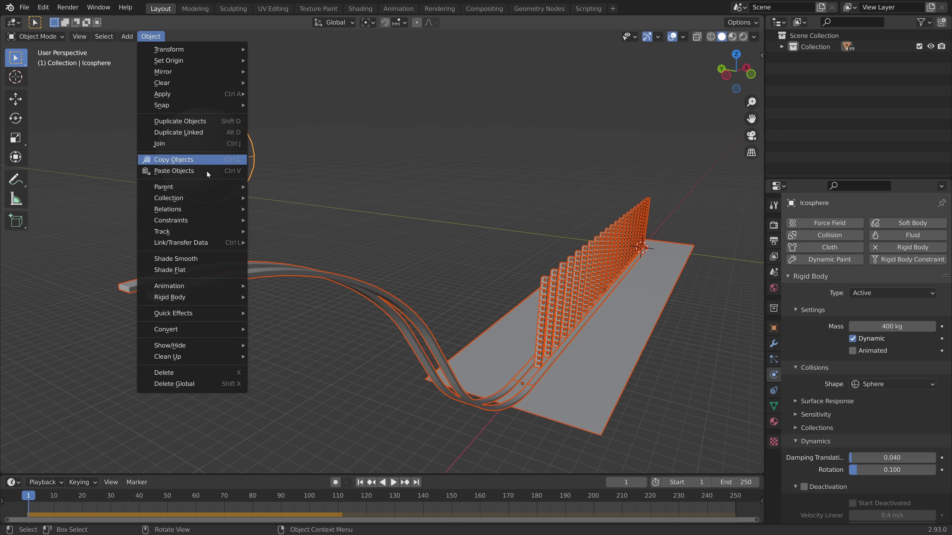
mouse_move(203, 299)
left_click(333, 386)
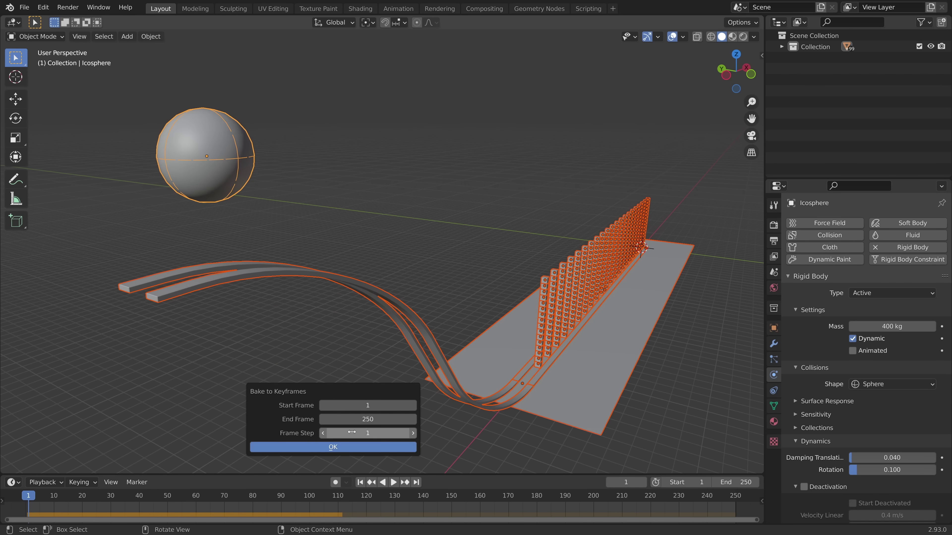
left_click(333, 447)
- Parent the selected objects to the rails as the active parent object
left_click(242, 263, "shift")
left_click(151, 36)
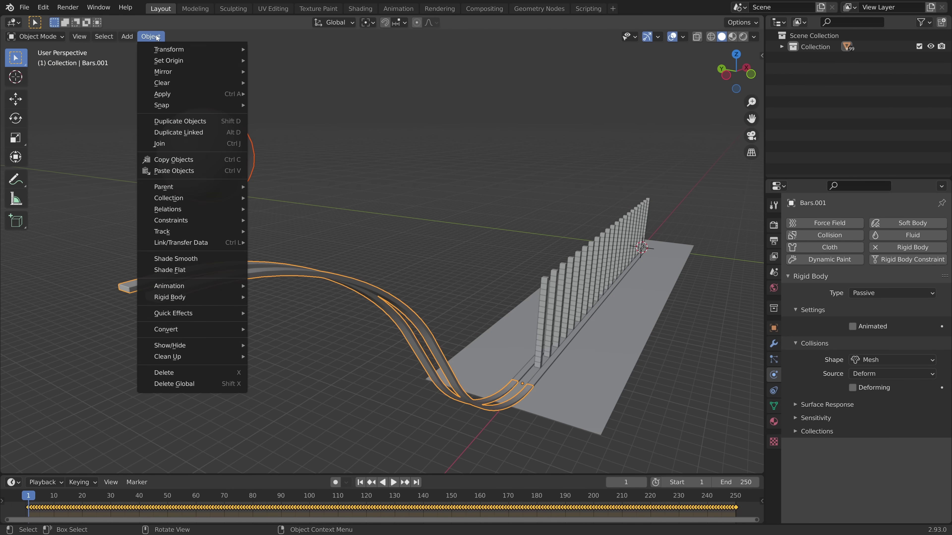
mouse_move(201, 185)
left_click(314, 186)
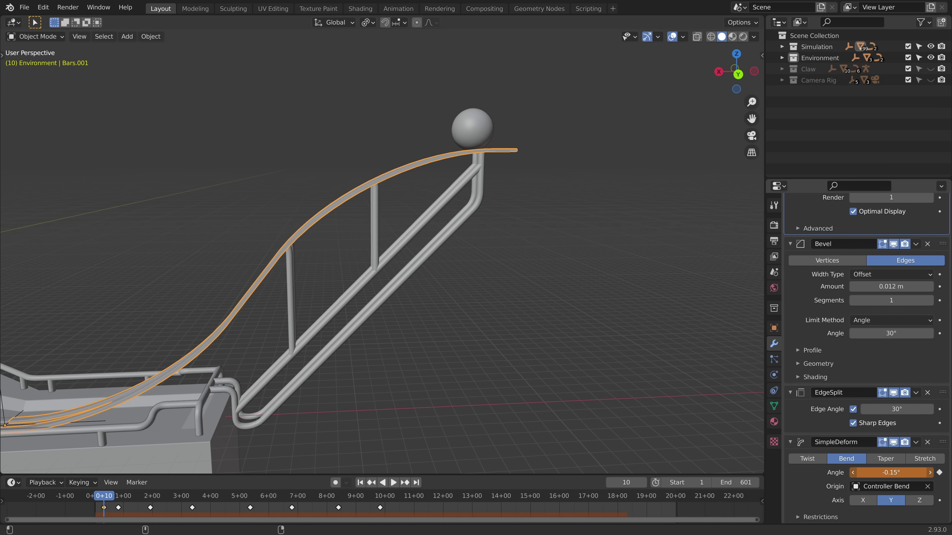
- Tilt Edge Rails R slightly around the Y axis and replay the animation to test it
left_click(468, 188)
key("r")
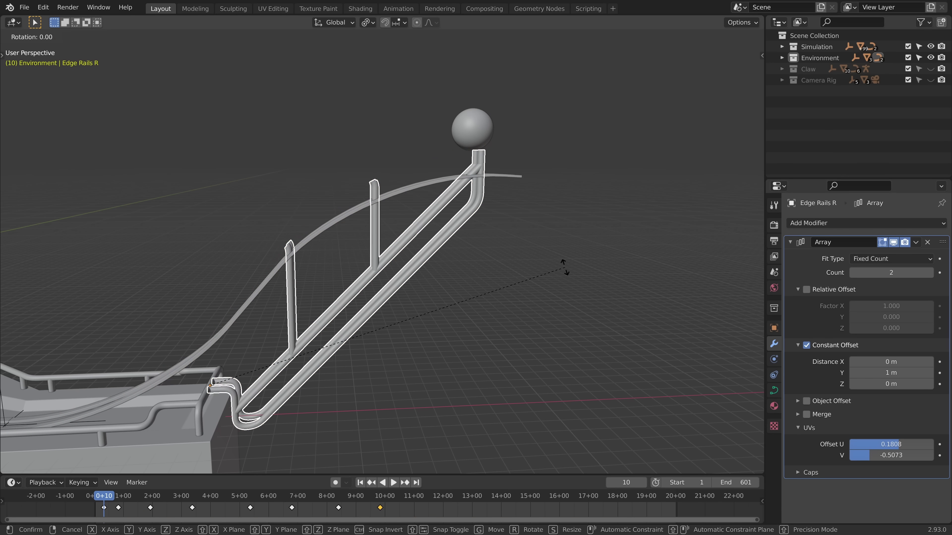
key("y")
left_click(406, 452)
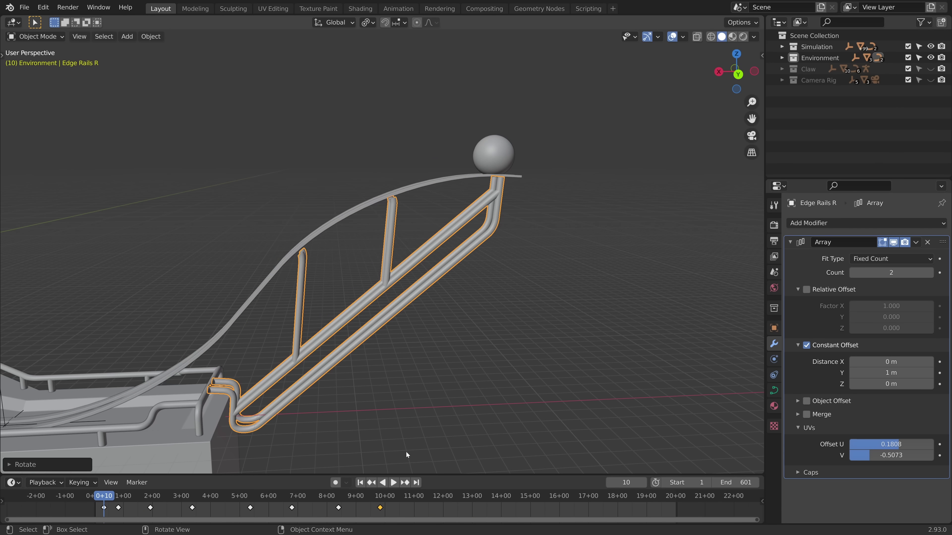
key("shift+Left")
key("space")
- Rotate the claw bone around Y, then start pulling the hexagonal Sphere.002 piece outward
left_click(532, 321)
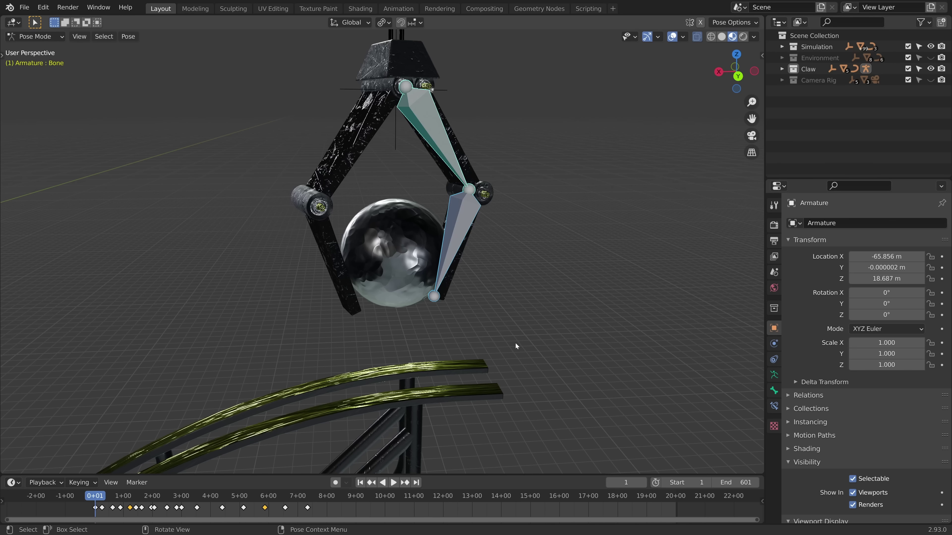
key("r")
key("y")
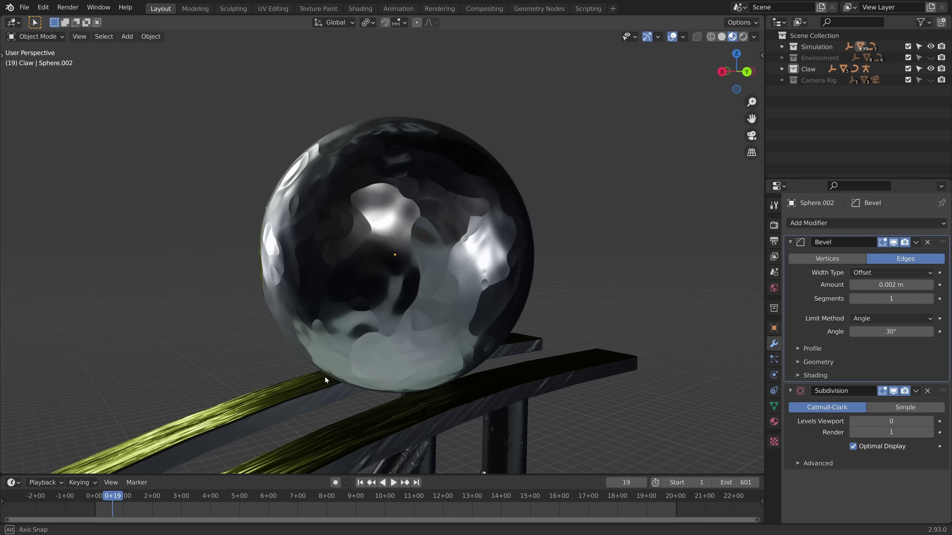
middle_click_drag(324, 379, 466, 262)
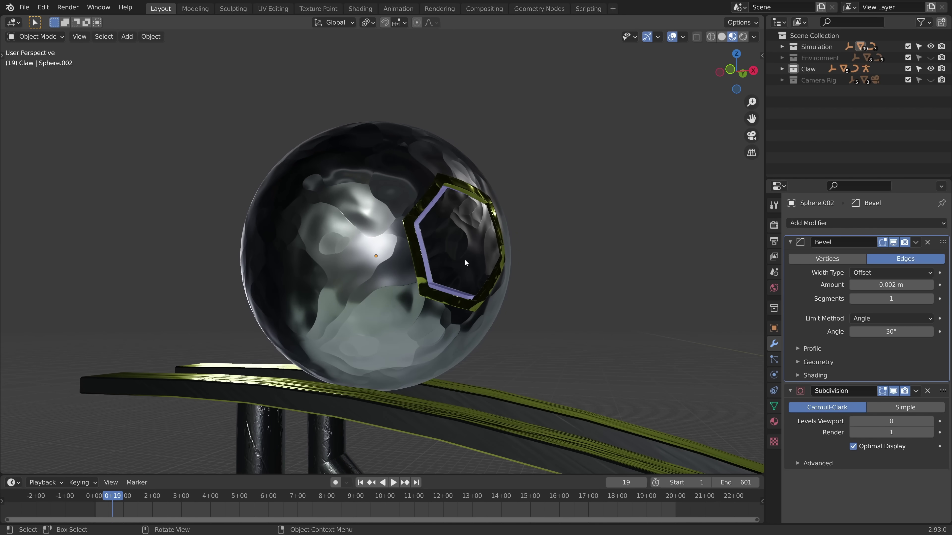
middle_click_drag(562, 335, 609, 319)
key("g")
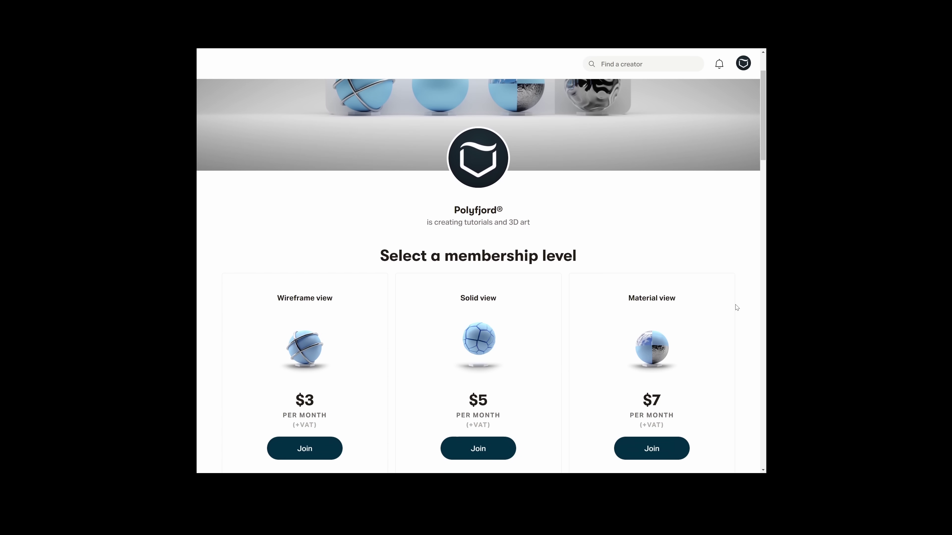
scroll(716, 299, "down", 10)
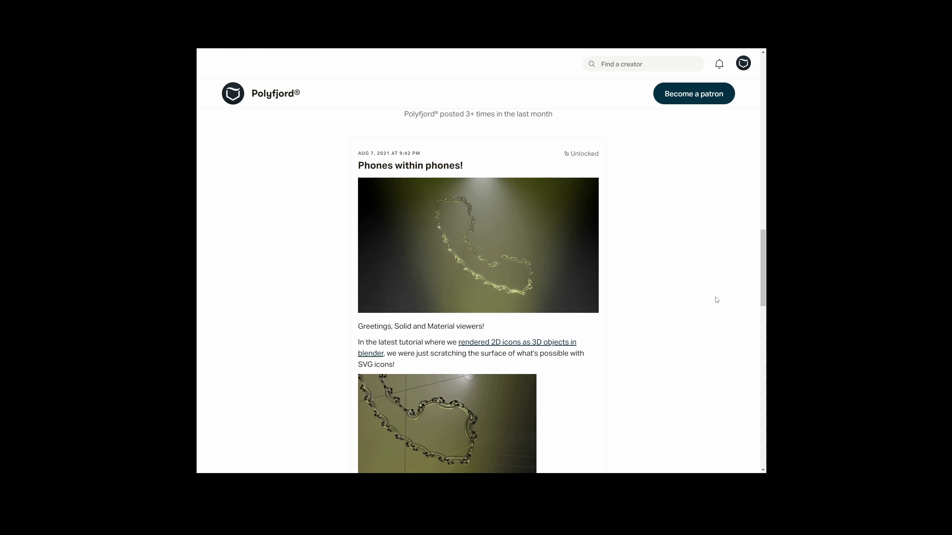